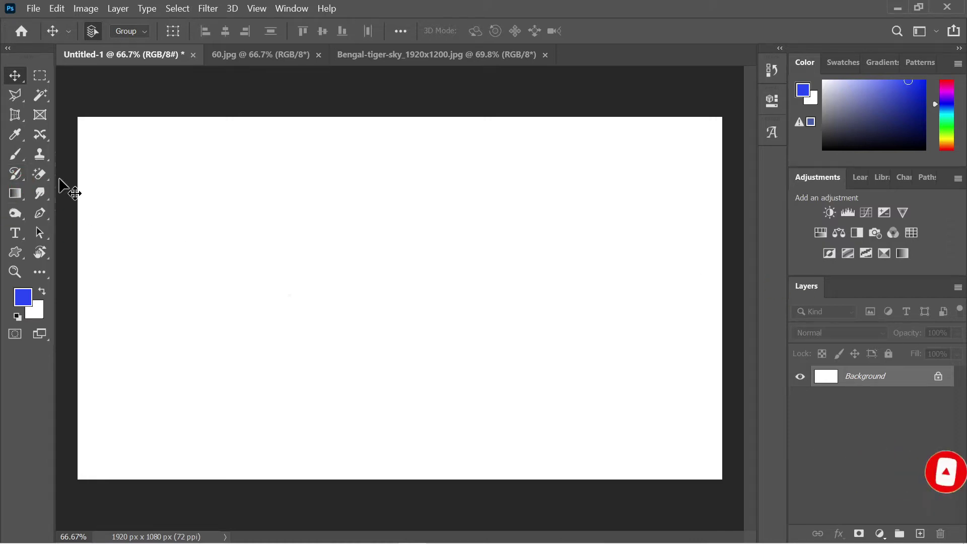
# Magnify the screen around the toolbox with the Windows Magnifier and put the Magnifier window away.
pyautogui.press('super+plus')
pyautogui.click(41, 34)
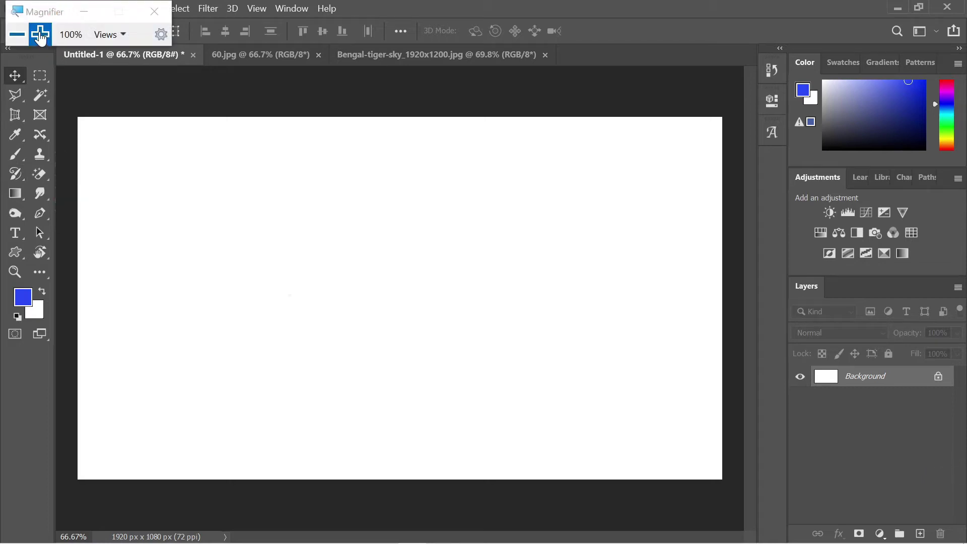
pyautogui.click(40, 33)
pyautogui.click(87, 15)
# Go through the Eraser, Background Eraser and Magic Eraser tools one after another, reducing the Background Eraser's brush size.
pyautogui.moveTo(80, 247); pyautogui.dragTo(179, 239)
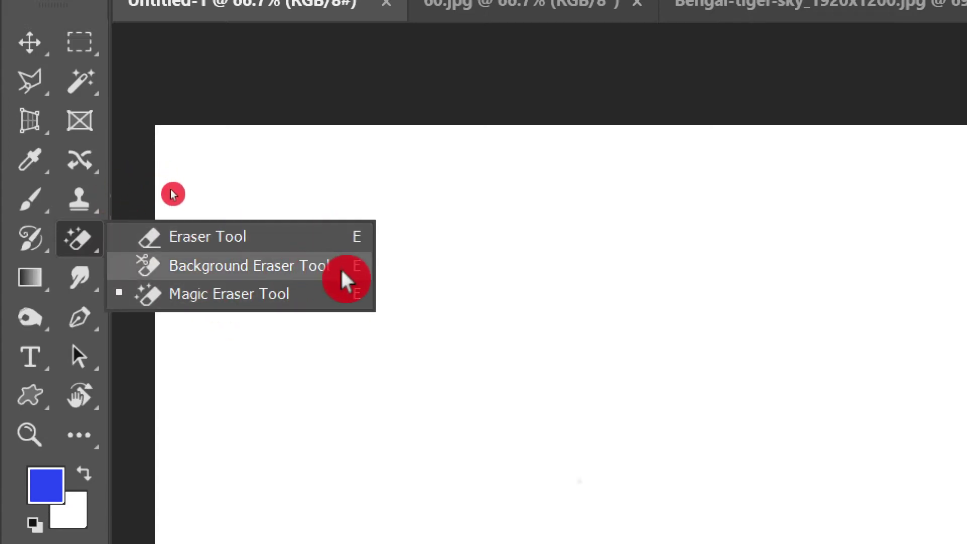
pyautogui.click(272, 246)
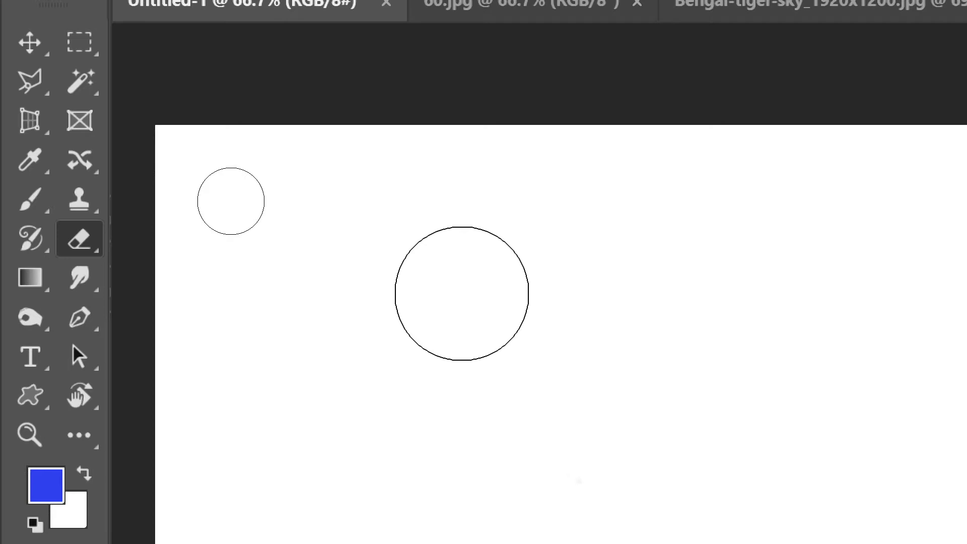
pyautogui.click(94, 240)
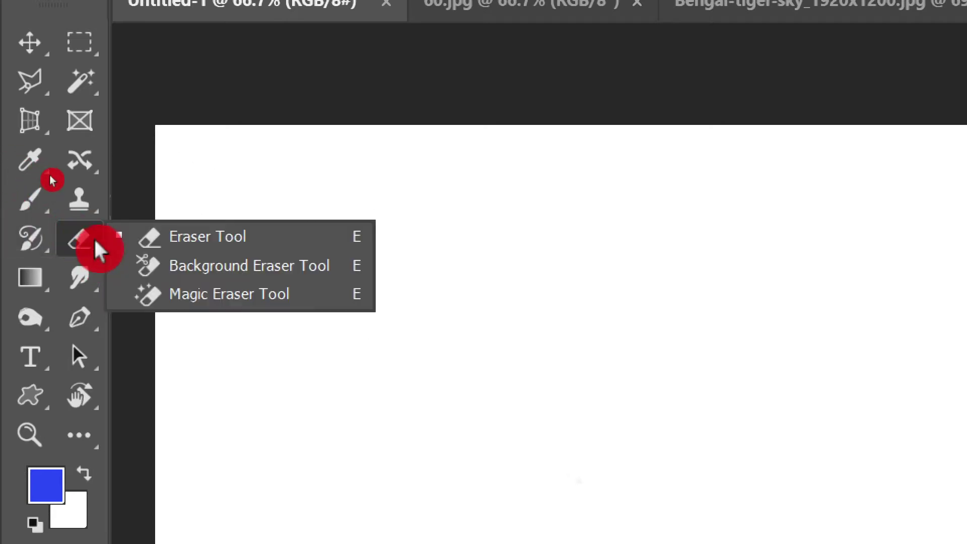
pyautogui.click(230, 272)
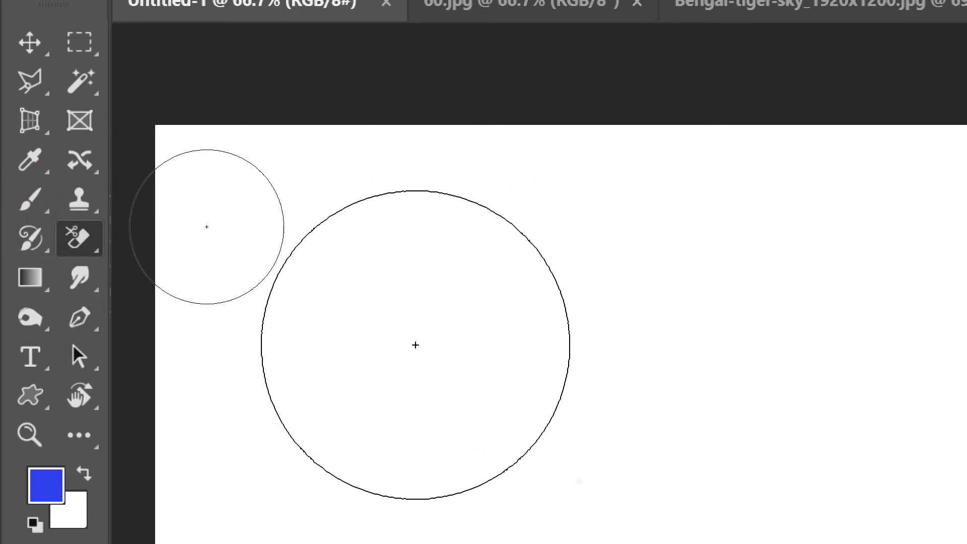
pyautogui.press('[')
pyautogui.press('[')
pyautogui.press('[')
pyautogui.press('[')
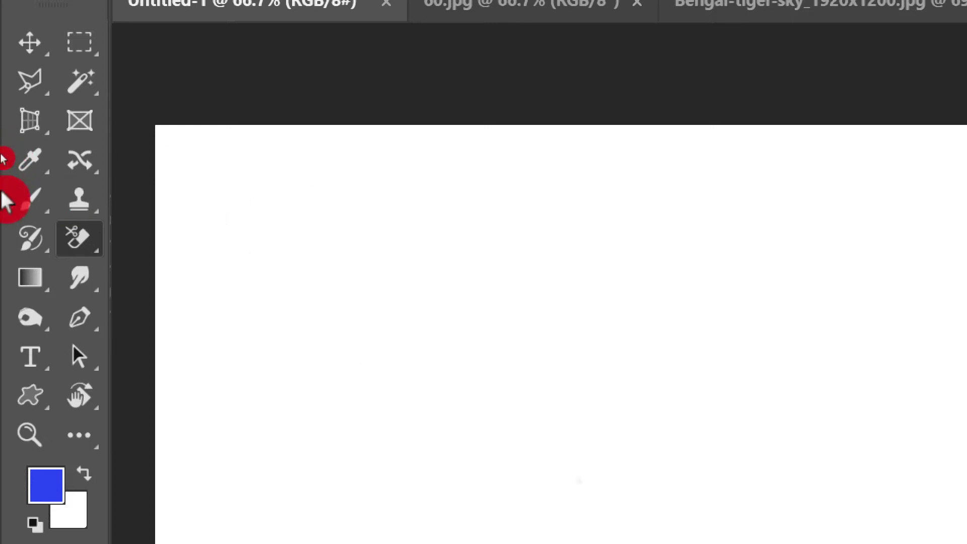
pyautogui.moveTo(78, 241)
pyautogui.mouseDown()
pyautogui.moveTo(222, 287)
pyautogui.moveTo(264, 313)
pyautogui.moveTo(298, 298)
pyautogui.mouseUp()
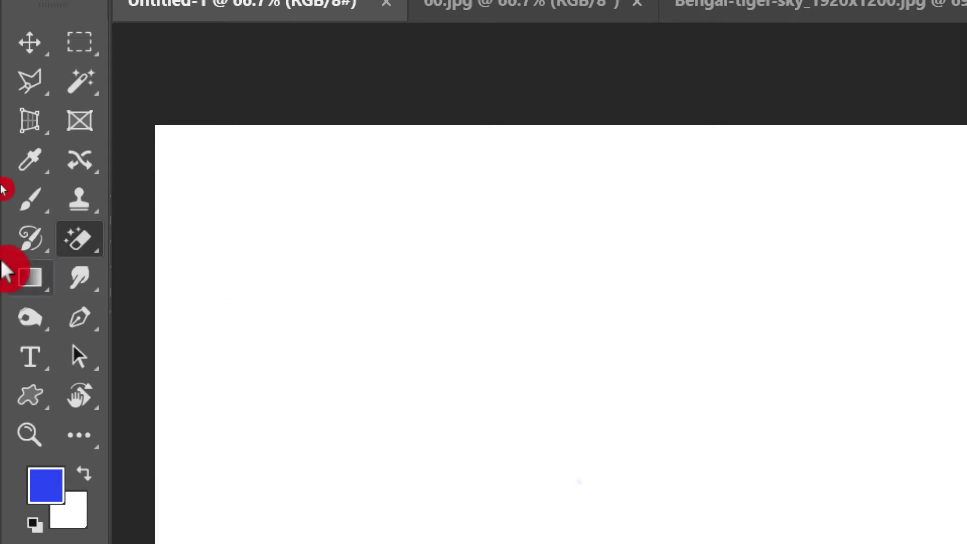
pyautogui.click(76, 241)
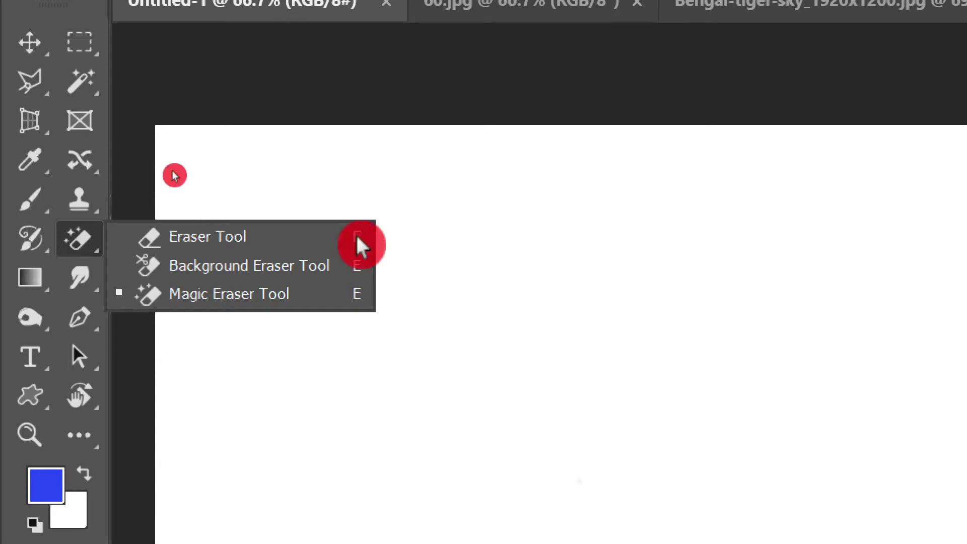
# Try two freehand blue Brush strokes across the blank canvas and undo each of them.
pyautogui.click(48, 204)
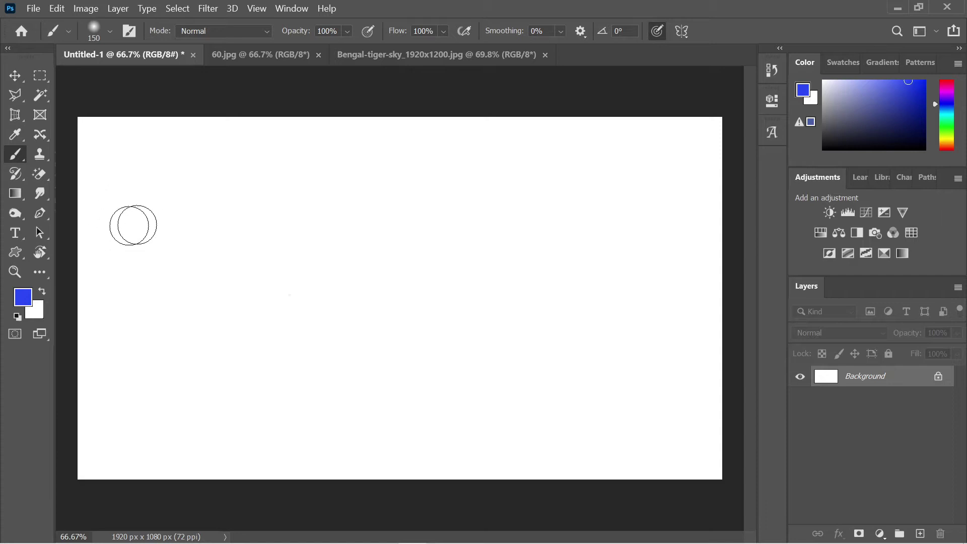
pyautogui.moveTo(113, 234)
pyautogui.mouseDown()
pyautogui.moveTo(185, 258)
pyautogui.moveTo(262, 268)
pyautogui.moveTo(665, 268)
pyautogui.mouseUp()
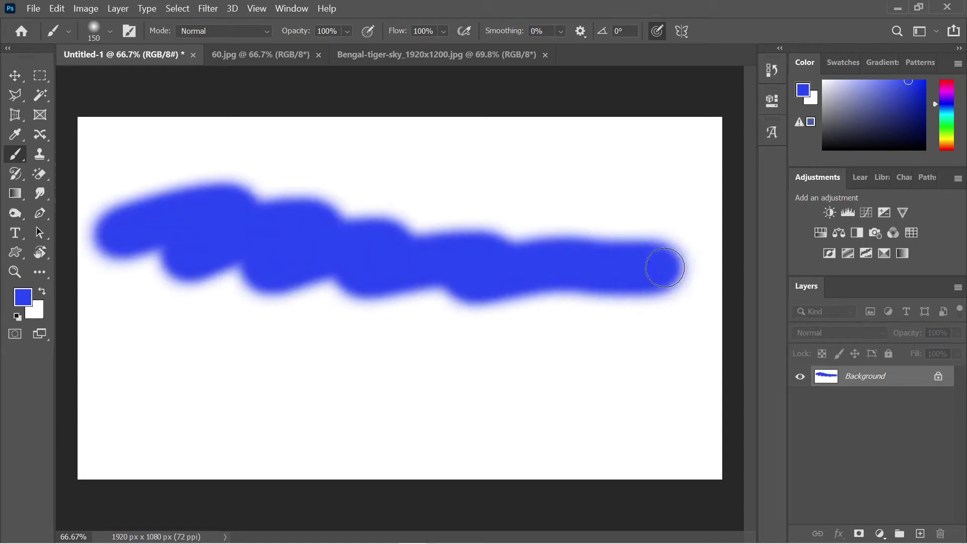
pyautogui.hotkey('ctrl', 'z')
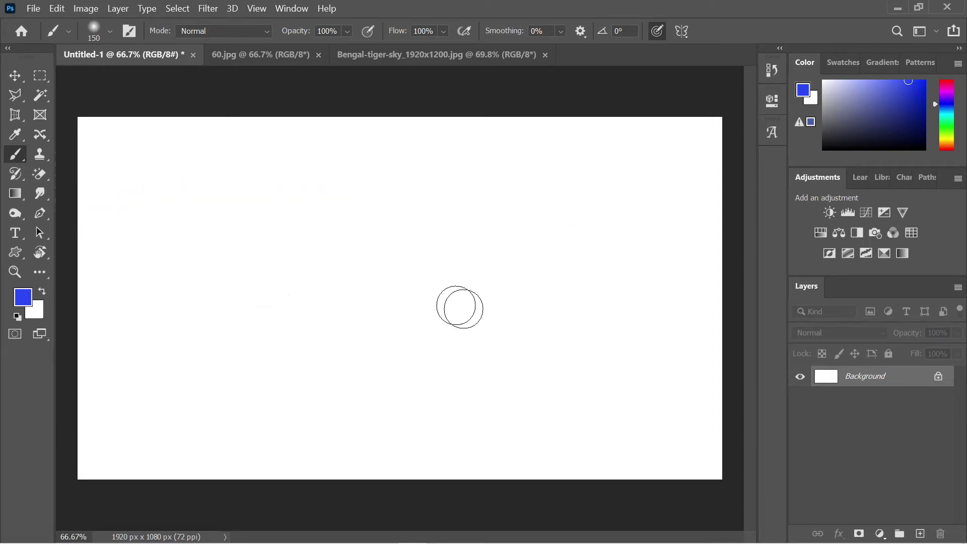
pyautogui.moveTo(112, 265)
pyautogui.mouseDown()
pyautogui.moveTo(230, 205)
pyautogui.moveTo(223, 317)
pyautogui.moveTo(449, 267)
pyautogui.moveTo(415, 369)
pyautogui.moveTo(603, 308)
pyautogui.mouseUp()
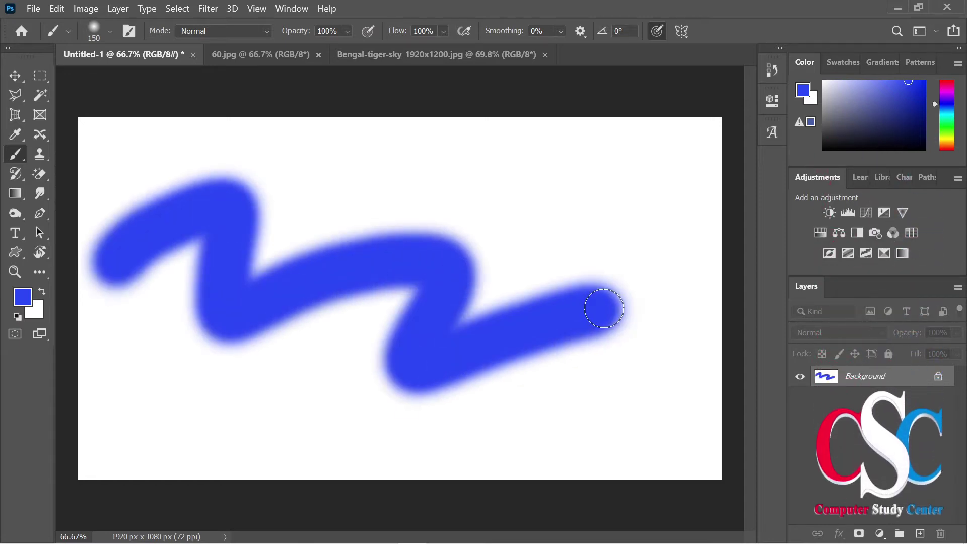
pyautogui.hotkey('ctrl', 'z')
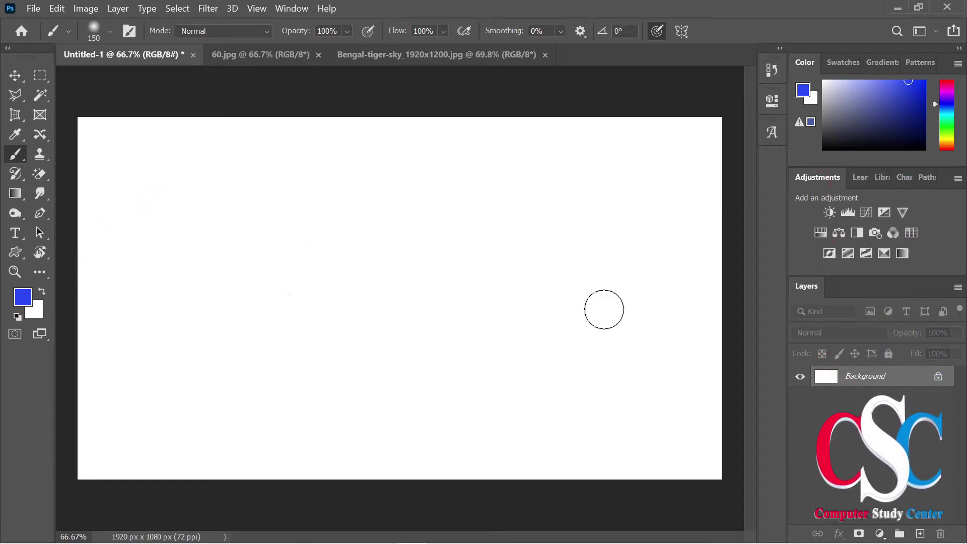
# Select a rectangular area in the middle of the canvas and brush blue over its upper-left part.
pyautogui.click(40, 75)
pyautogui.moveTo(230, 169); pyautogui.dragTo(558, 362)
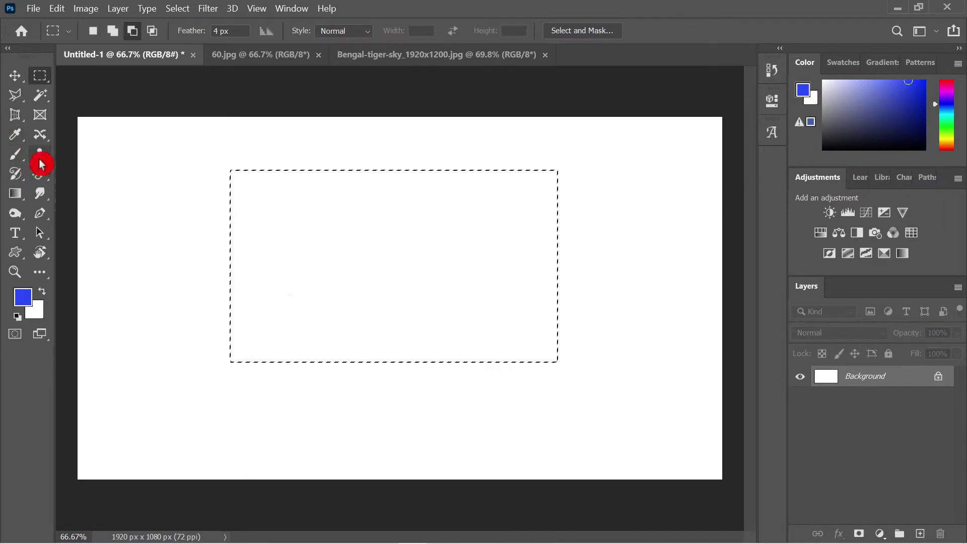
pyautogui.click(15, 154)
pyautogui.moveTo(234, 205)
pyautogui.mouseDown()
pyautogui.moveTo(255, 170)
pyautogui.moveTo(78, 240)
pyautogui.moveTo(216, 229)
pyautogui.moveTo(321, 342)
pyautogui.mouseUp()
pyautogui.moveTo(469, 304); pyautogui.dragTo(504, 297)
pyautogui.hotkey('ctrl', 'z')
pyautogui.moveTo(216, 166)
pyautogui.mouseDown()
pyautogui.moveTo(114, 247)
pyautogui.moveTo(463, 101)
pyautogui.moveTo(180, 236)
pyautogui.mouseUp()
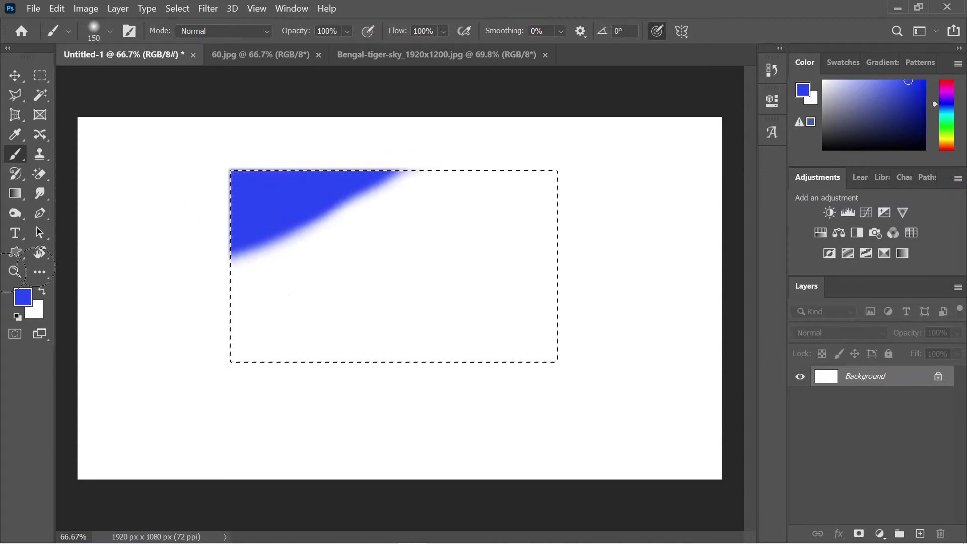
# Set the foreground color to a bright red and brush over the lower-right part of the selected rectangle.
pyautogui.click(20, 301)
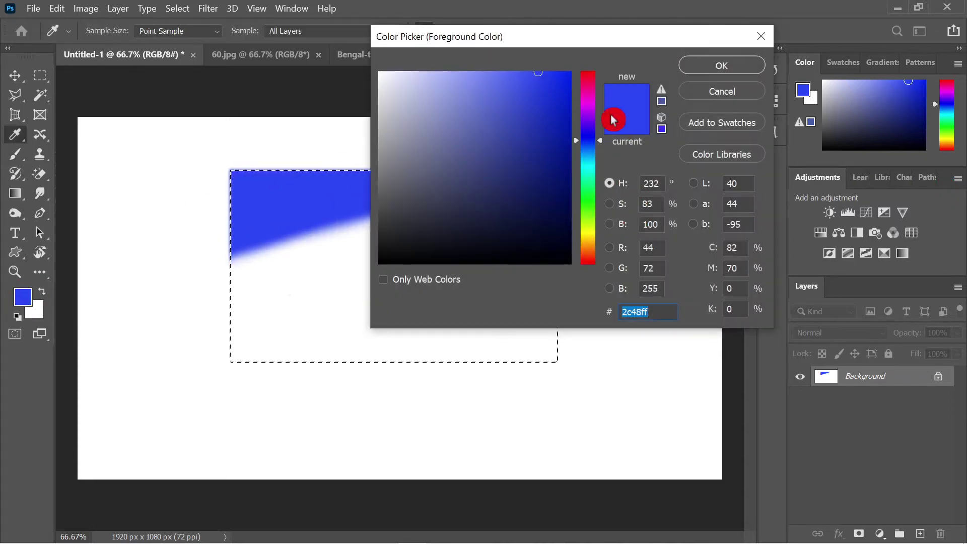
pyautogui.click(589, 91)
pyautogui.click(510, 344)
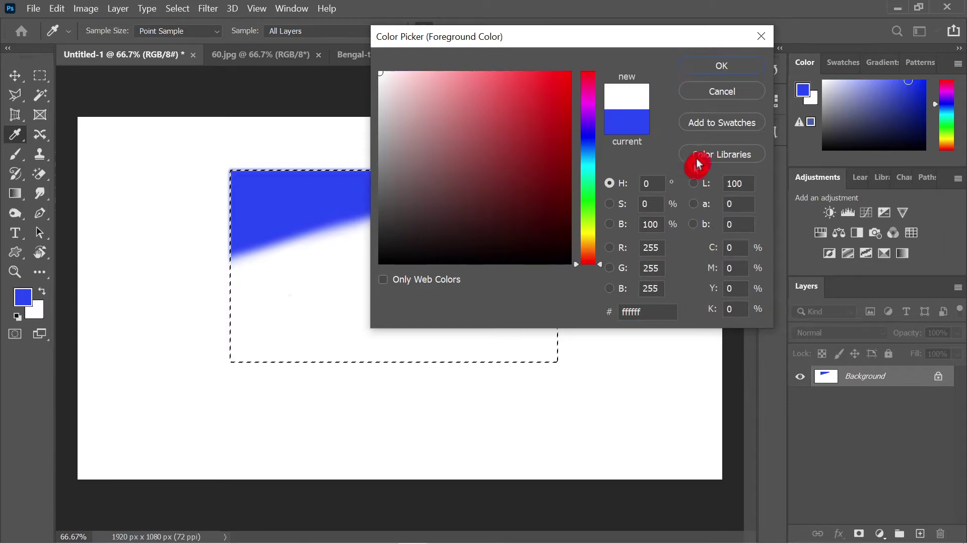
pyautogui.click(566, 83)
pyautogui.click(722, 66)
pyautogui.moveTo(499, 308)
pyautogui.mouseDown()
pyautogui.moveTo(436, 367)
pyautogui.moveTo(417, 308)
pyautogui.moveTo(534, 247)
pyautogui.mouseUp()
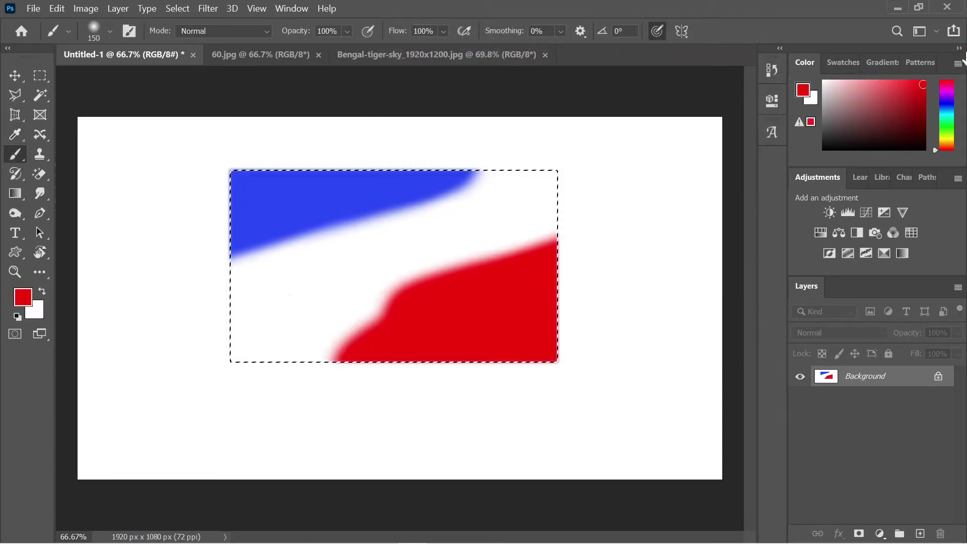
# Choose a bright green foreground color and paint a diagonal band between blue and red, undoing the extra stroke over the blue.
pyautogui.click(952, 118)
pyautogui.moveTo(363, 267)
pyautogui.mouseDown()
pyautogui.moveTo(443, 216)
pyautogui.moveTo(287, 272)
pyautogui.mouseUp()
pyautogui.moveTo(149, 319)
pyautogui.mouseDown()
pyautogui.moveTo(438, 284)
pyautogui.moveTo(562, 205)
pyautogui.moveTo(467, 217)
pyautogui.moveTo(462, 244)
pyautogui.moveTo(536, 255)
pyautogui.mouseUp()
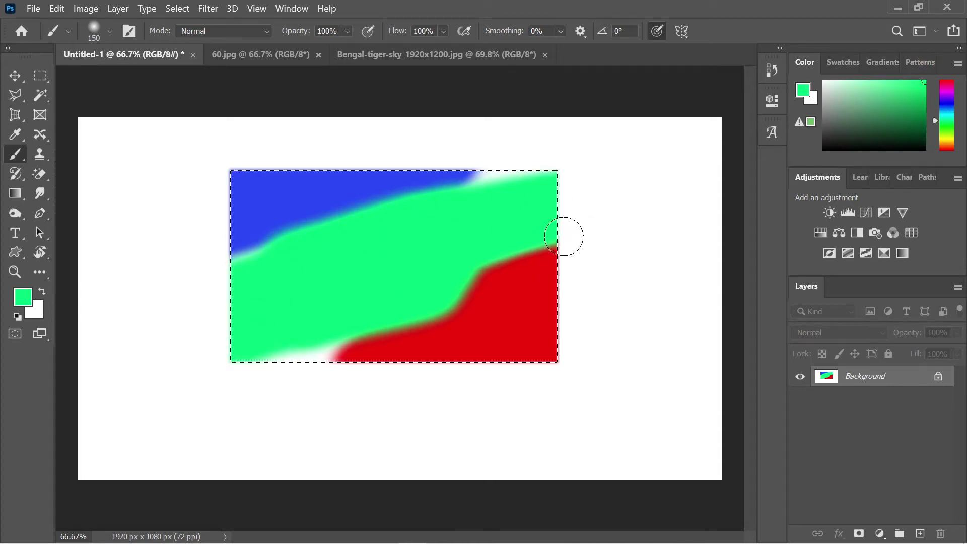
pyautogui.moveTo(509, 218); pyautogui.dragTo(335, 222)
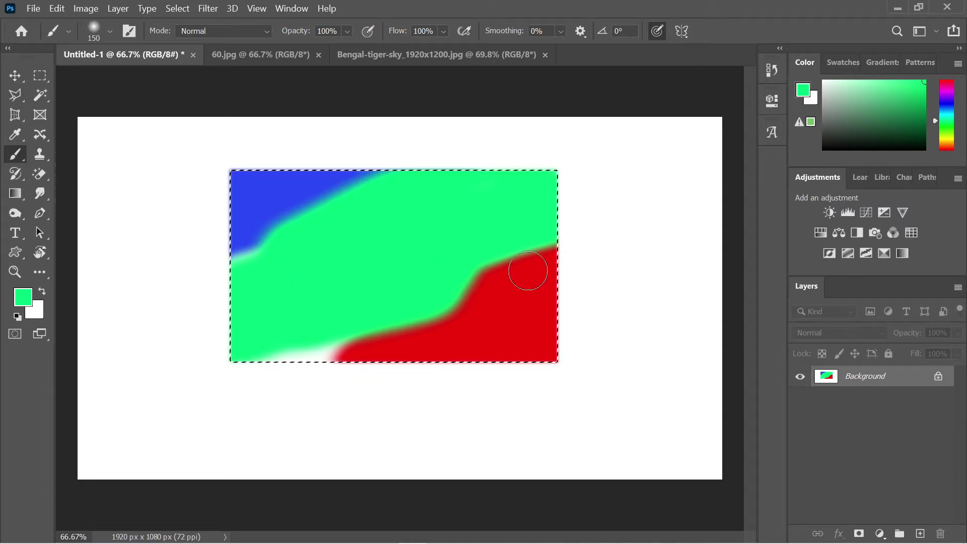
pyautogui.hotkey('ctrl', 'z')
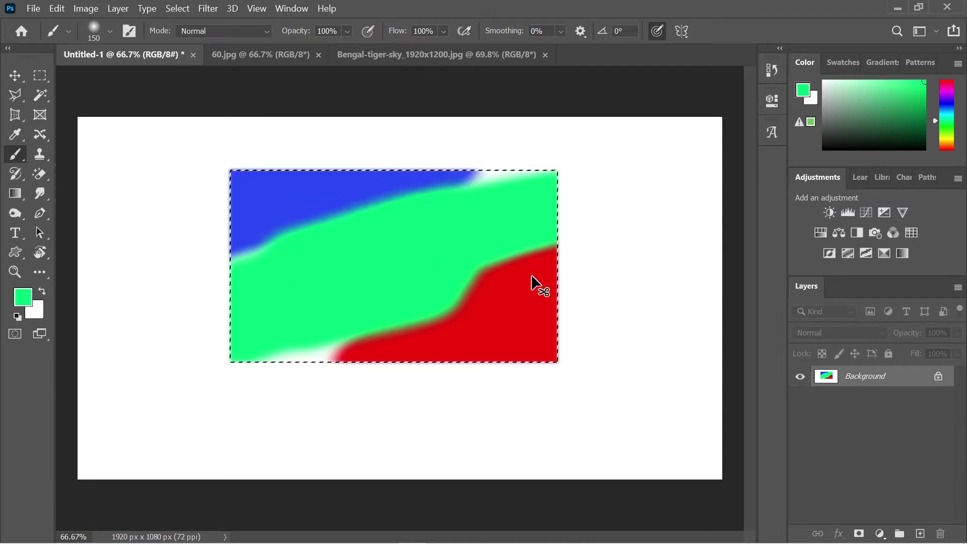
# Undo all the paint strokes inside the selection and redo them.
pyautogui.hotkey('ctrl', 'z')
pyautogui.hotkey('ctrl', 'z')
pyautogui.hotkey('ctrl', 'z')
pyautogui.hotkey('ctrl', 'z')
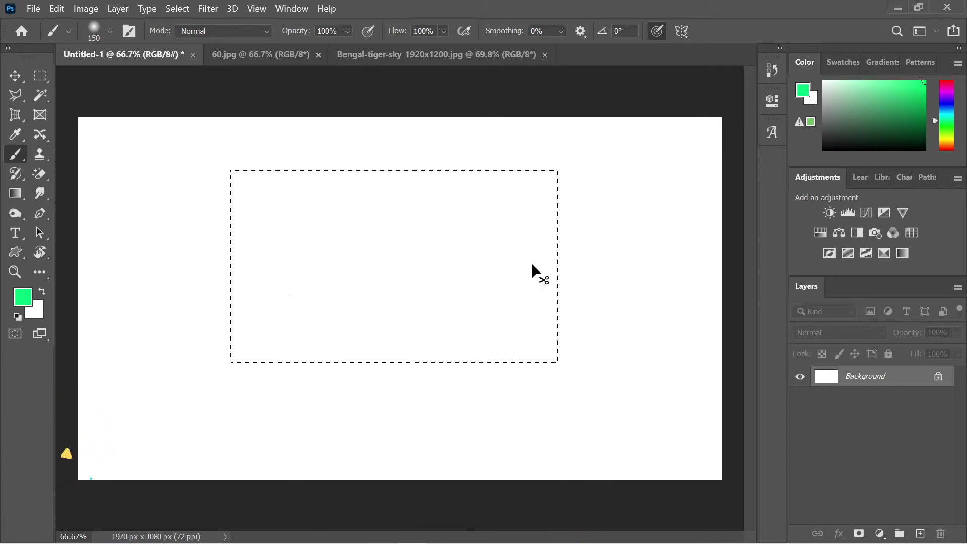
pyautogui.hotkey('ctrl', 'shift', 'z')
pyautogui.hotkey('ctrl', 'shift', 'z')
pyautogui.hotkey('ctrl', 'shift', 'z')
pyautogui.hotkey('ctrl', 'shift', 'z')
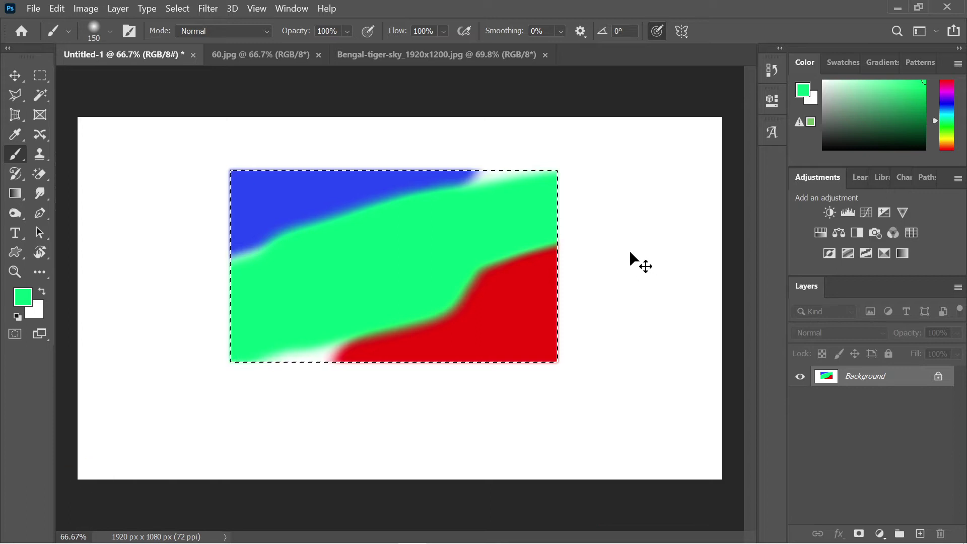
# Deselect the rectangle and erase all of its blue, green and red paint with the Eraser tool.
pyautogui.hotkey('ctrl', 'd')
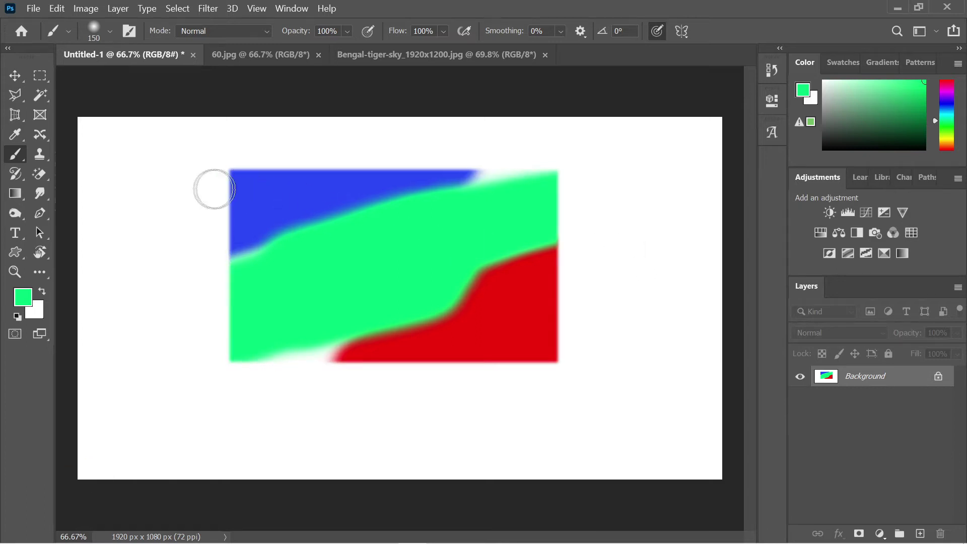
pyautogui.moveTo(39, 175); pyautogui.dragTo(88, 185)
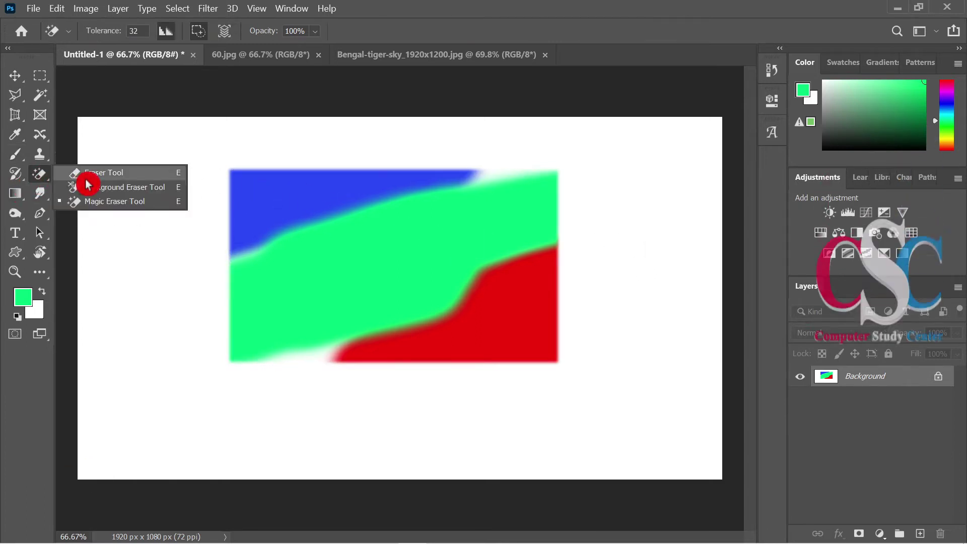
pyautogui.click(135, 173)
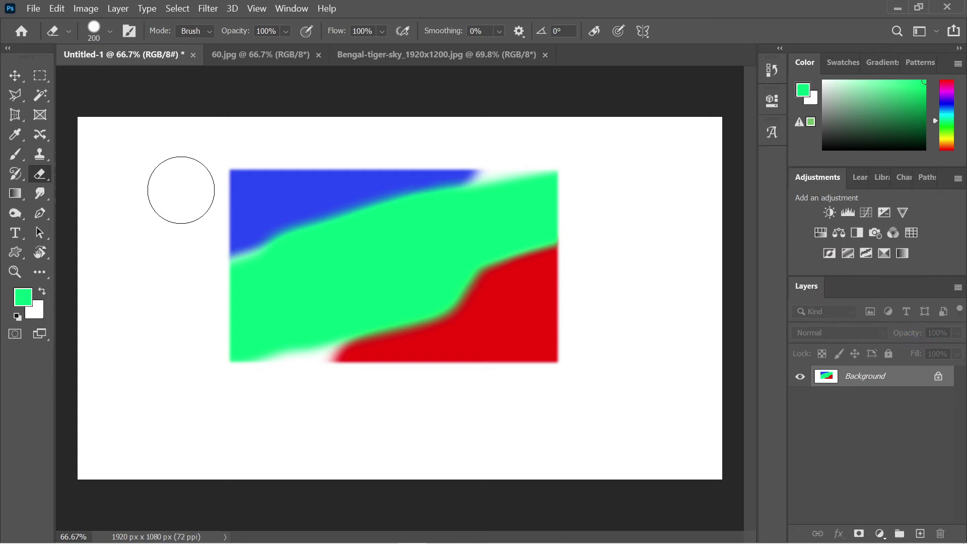
pyautogui.moveTo(196, 180)
pyautogui.mouseDown()
pyautogui.moveTo(289, 136)
pyautogui.moveTo(171, 266)
pyautogui.moveTo(464, 202)
pyautogui.moveTo(324, 205)
pyautogui.mouseUp()
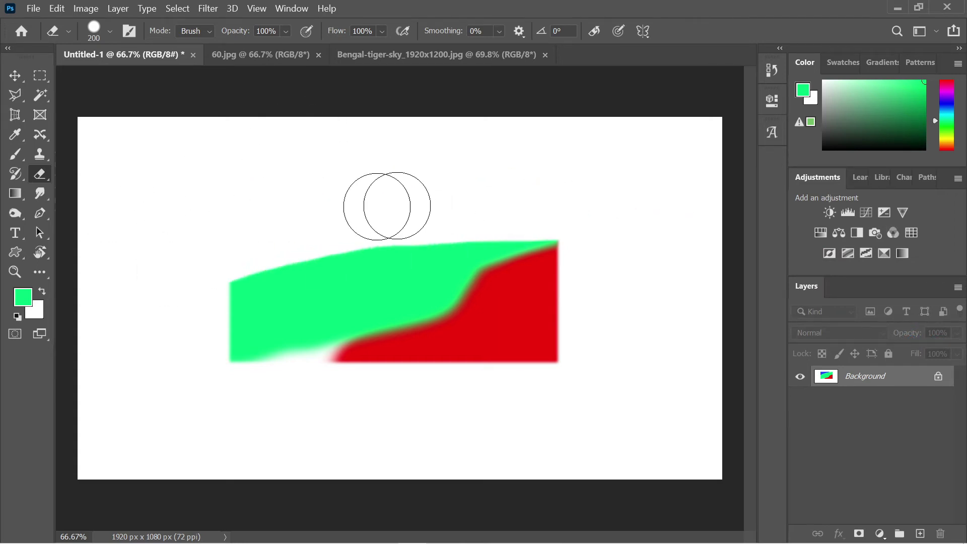
pyautogui.moveTo(602, 228)
pyautogui.mouseDown()
pyautogui.moveTo(583, 259)
pyautogui.moveTo(514, 225)
pyautogui.moveTo(596, 308)
pyautogui.moveTo(368, 227)
pyautogui.moveTo(421, 227)
pyautogui.moveTo(110, 335)
pyautogui.moveTo(360, 237)
pyautogui.moveTo(596, 259)
pyautogui.moveTo(539, 399)
pyautogui.moveTo(183, 372)
pyautogui.moveTo(358, 378)
pyautogui.moveTo(591, 259)
pyautogui.moveTo(207, 324)
pyautogui.moveTo(627, 319)
pyautogui.moveTo(289, 300)
pyautogui.mouseUp()
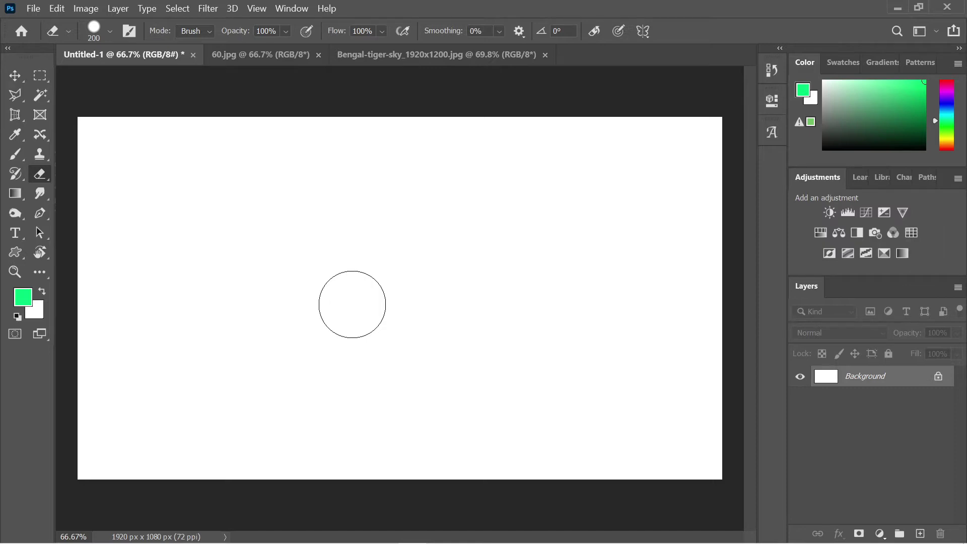
# Swap the foreground and background colors and erase a large area of the canvas to the green background color.
pyautogui.click(25, 298)
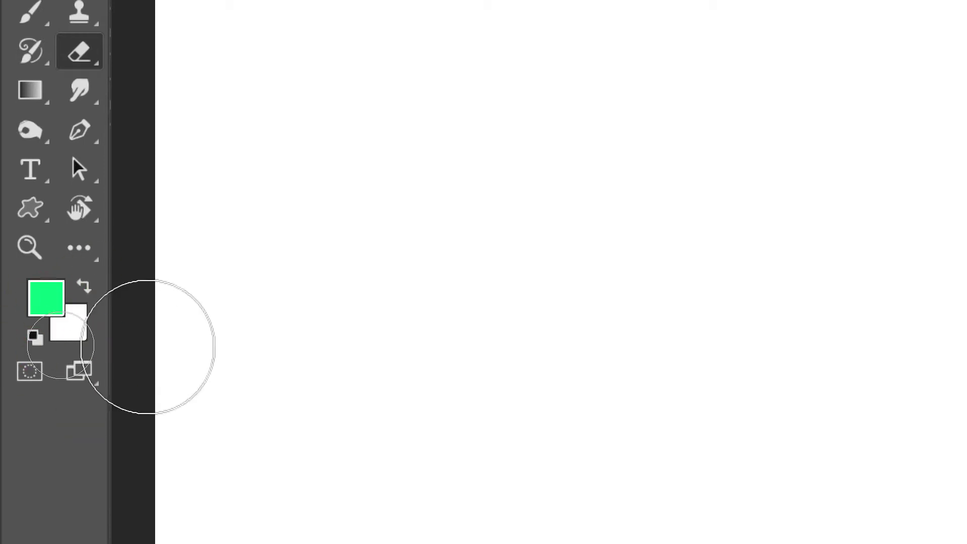
pyautogui.press('x')
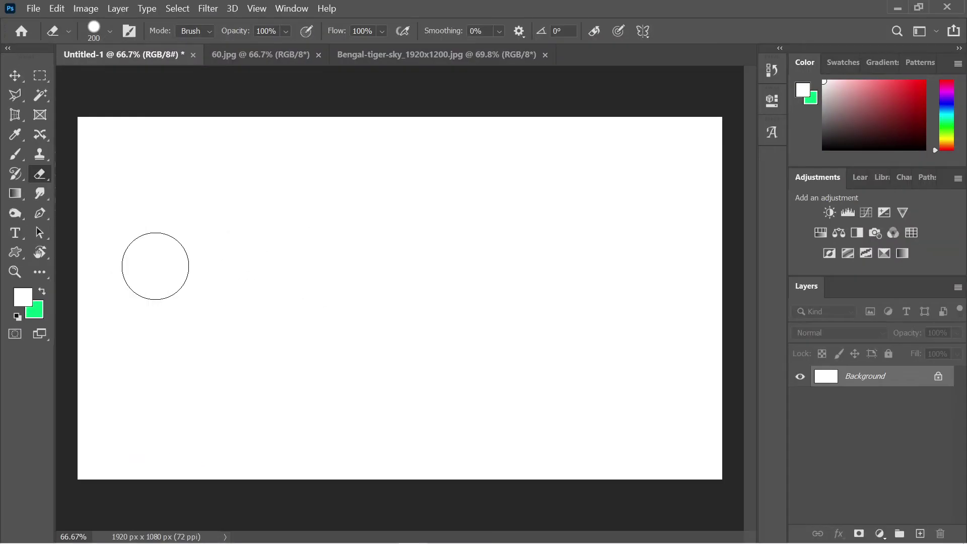
pyautogui.moveTo(274, 237)
pyautogui.mouseDown()
pyautogui.moveTo(408, 263)
pyautogui.moveTo(392, 301)
pyautogui.moveTo(515, 259)
pyautogui.moveTo(517, 318)
pyautogui.moveTo(559, 281)
pyautogui.moveTo(604, 311)
pyautogui.moveTo(563, 382)
pyautogui.moveTo(232, 296)
pyautogui.moveTo(267, 248)
pyautogui.moveTo(344, 222)
pyautogui.moveTo(496, 247)
pyautogui.moveTo(511, 282)
pyautogui.moveTo(380, 310)
pyautogui.moveTo(412, 278)
pyautogui.moveTo(244, 317)
pyautogui.moveTo(354, 333)
pyautogui.moveTo(398, 351)
pyautogui.moveTo(463, 337)
pyautogui.mouseUp()
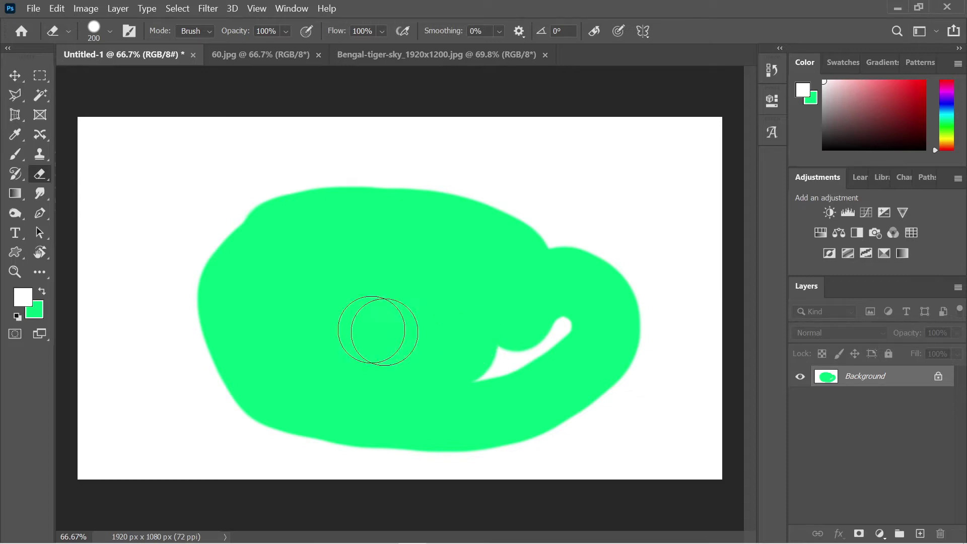
# Brush white and red strokes over the green area, and erase across them with the Eraser tool.
pyautogui.click(13, 154)
pyautogui.moveTo(296, 235)
pyautogui.mouseDown()
pyautogui.moveTo(322, 210)
pyautogui.moveTo(439, 242)
pyautogui.mouseUp()
pyautogui.click(897, 108)
pyautogui.click(925, 82)
pyautogui.moveTo(363, 227)
pyautogui.mouseDown()
pyautogui.moveTo(332, 310)
pyautogui.moveTo(438, 292)
pyautogui.moveTo(465, 274)
pyautogui.moveTo(489, 237)
pyautogui.moveTo(526, 218)
pyautogui.moveTo(583, 248)
pyautogui.mouseUp()
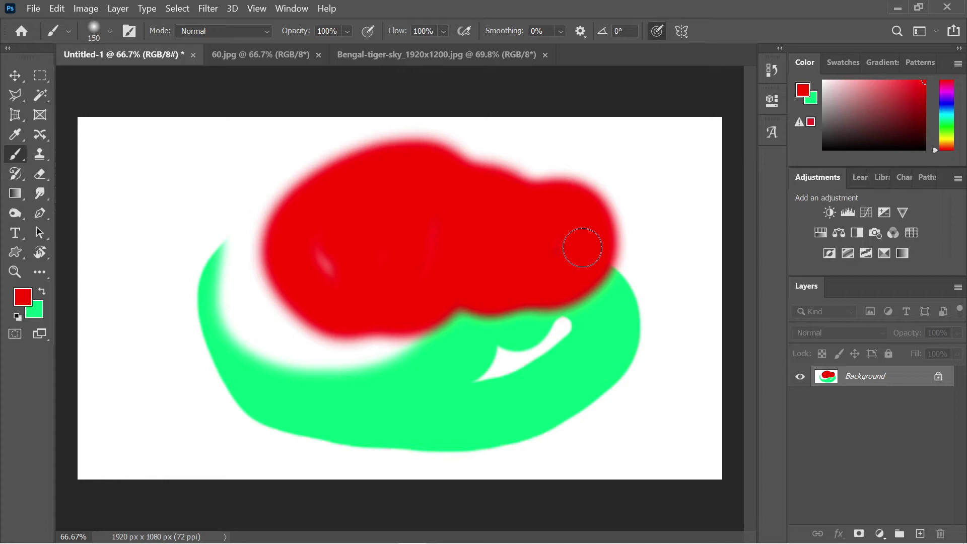
pyautogui.click(40, 174)
pyautogui.moveTo(189, 222)
pyautogui.mouseDown()
pyautogui.moveTo(119, 303)
pyautogui.moveTo(338, 425)
pyautogui.moveTo(553, 371)
pyautogui.moveTo(558, 352)
pyautogui.mouseUp()
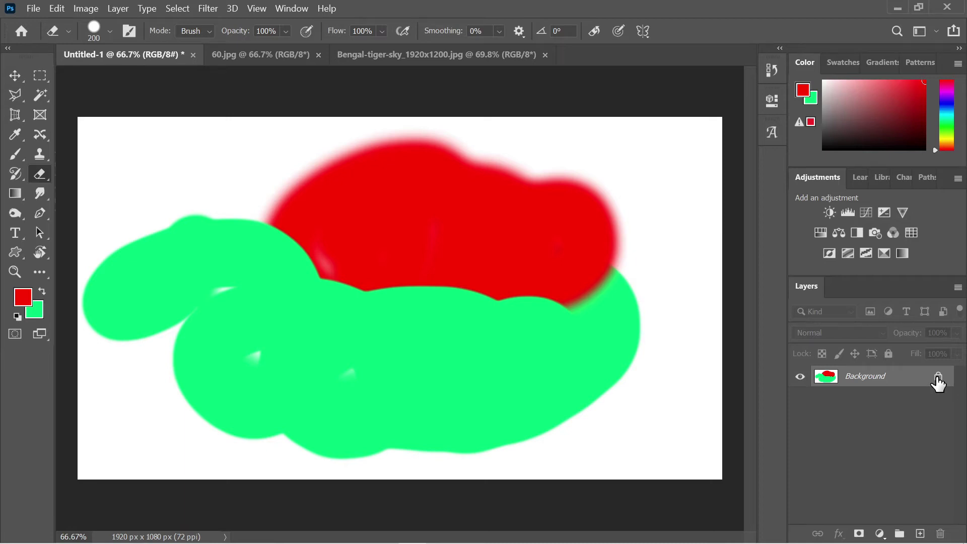
# Convert the locked Background into a regular layer named Layer 0 and undo the conversion.
pyautogui.rightClick(869, 379)
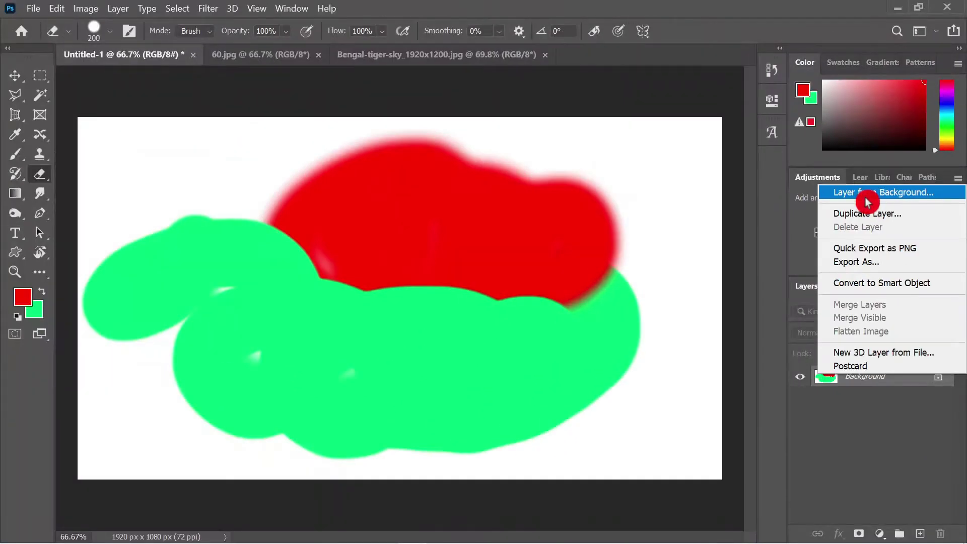
pyautogui.click(868, 193)
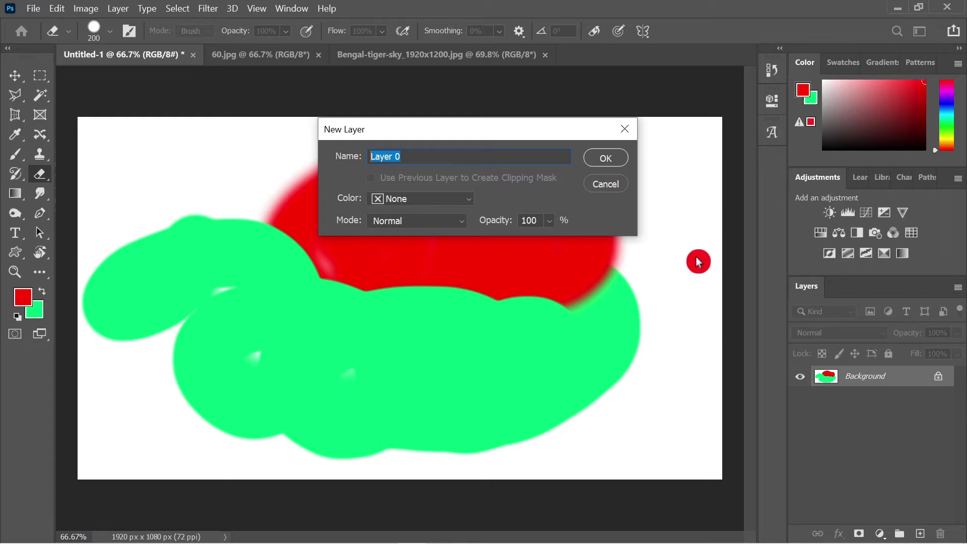
pyautogui.click(611, 162)
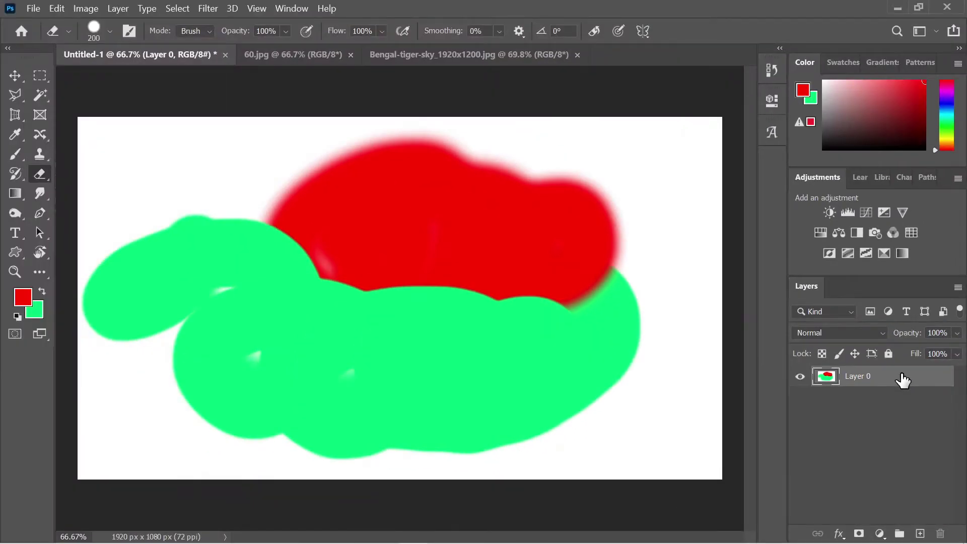
pyautogui.hotkey('ctrl', 'z')
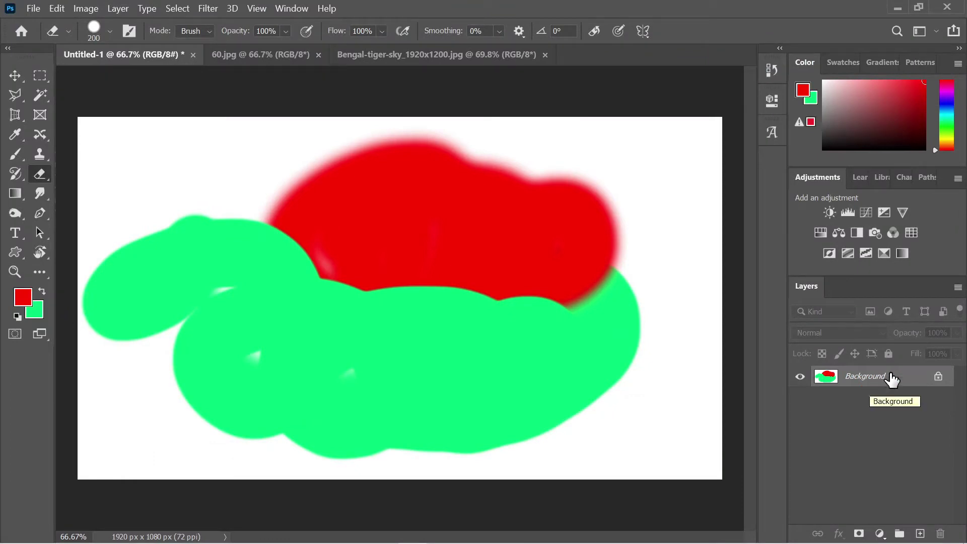
# Convert the Background into a regular layer named Layer 0 and erase its entire contents with the Eraser tool.
pyautogui.doubleClick(874, 383)
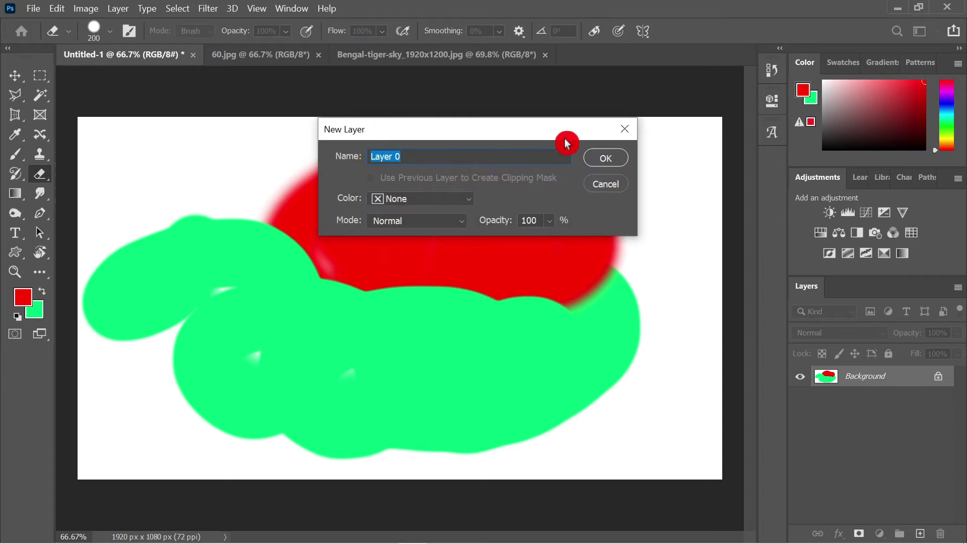
pyautogui.click(607, 156)
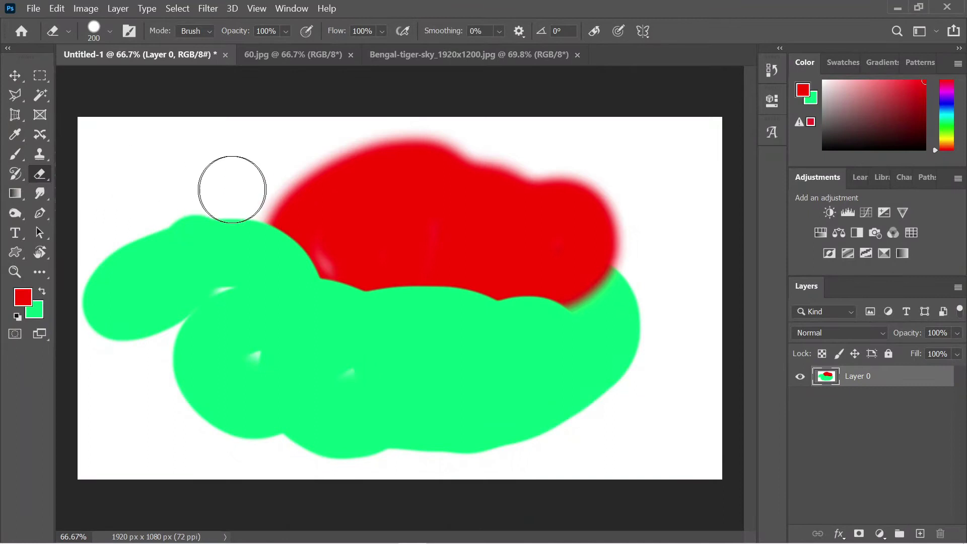
pyautogui.moveTo(174, 222)
pyautogui.mouseDown()
pyautogui.moveTo(461, 192)
pyautogui.moveTo(253, 184)
pyautogui.moveTo(575, 173)
pyautogui.moveTo(313, 173)
pyautogui.moveTo(390, 172)
pyautogui.moveTo(113, 216)
pyautogui.moveTo(596, 250)
pyautogui.moveTo(195, 280)
pyautogui.moveTo(376, 334)
pyautogui.moveTo(532, 340)
pyautogui.moveTo(502, 340)
pyautogui.moveTo(651, 315)
pyautogui.moveTo(408, 315)
pyautogui.moveTo(522, 322)
pyautogui.moveTo(489, 346)
pyautogui.moveTo(480, 447)
pyautogui.moveTo(609, 418)
pyautogui.moveTo(512, 470)
pyautogui.moveTo(303, 457)
pyautogui.moveTo(358, 393)
pyautogui.moveTo(457, 385)
pyautogui.moveTo(249, 424)
pyautogui.moveTo(213, 400)
pyautogui.moveTo(123, 376)
pyautogui.moveTo(193, 368)
pyautogui.moveTo(66, 398)
pyautogui.moveTo(50, 173)
pyautogui.moveTo(169, 92)
pyautogui.moveTo(502, 132)
pyautogui.moveTo(268, 130)
pyautogui.moveTo(535, 137)
pyautogui.moveTo(594, 173)
pyautogui.moveTo(691, 283)
pyautogui.moveTo(718, 382)
pyautogui.moveTo(701, 445)
pyautogui.moveTo(577, 327)
pyautogui.moveTo(464, 180)
pyautogui.mouseUp()
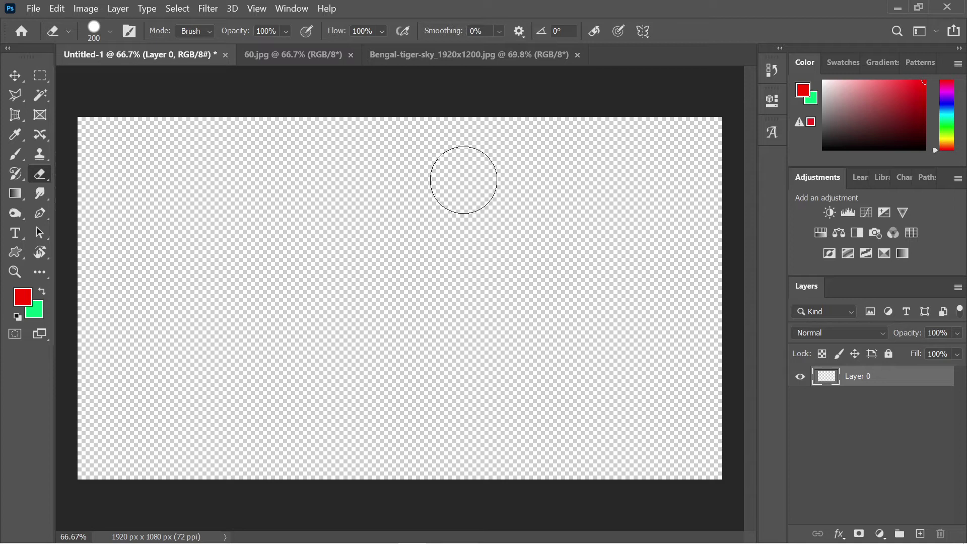
# Fill Layer 0 with the red foreground color, and refill it with white using the default colors.
pyautogui.hotkey('alt', 'BackSpace')
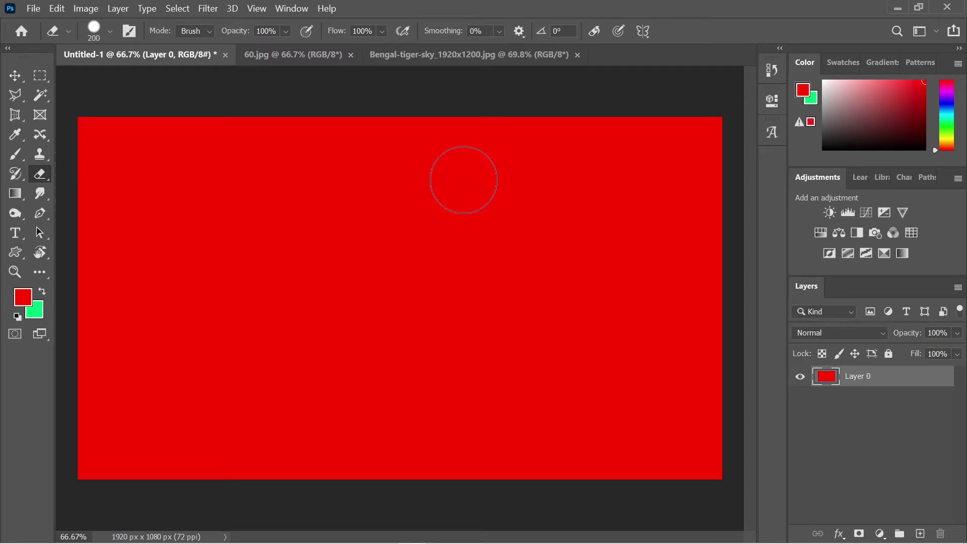
pyautogui.press('d')
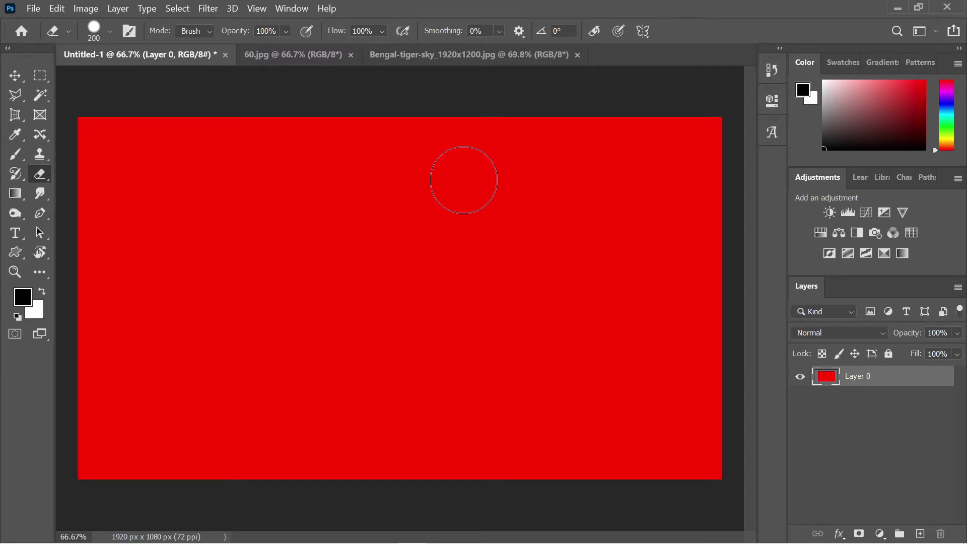
pyautogui.hotkey('ctrl', 'BackSpace')
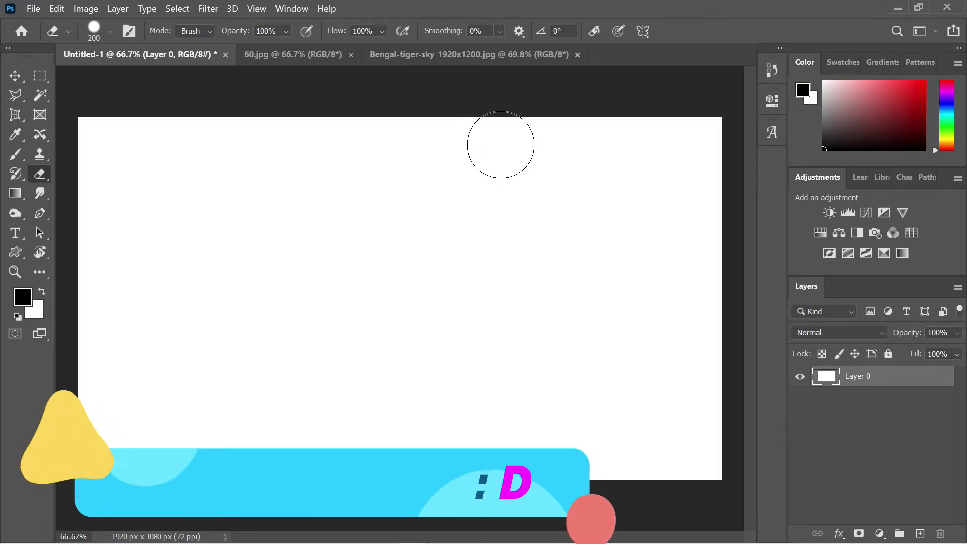
# Go through the eraser tool group, activating the Eraser, Background Eraser and Magic Eraser tools in turn.
pyautogui.moveTo(40, 181); pyautogui.dragTo(132, 180)
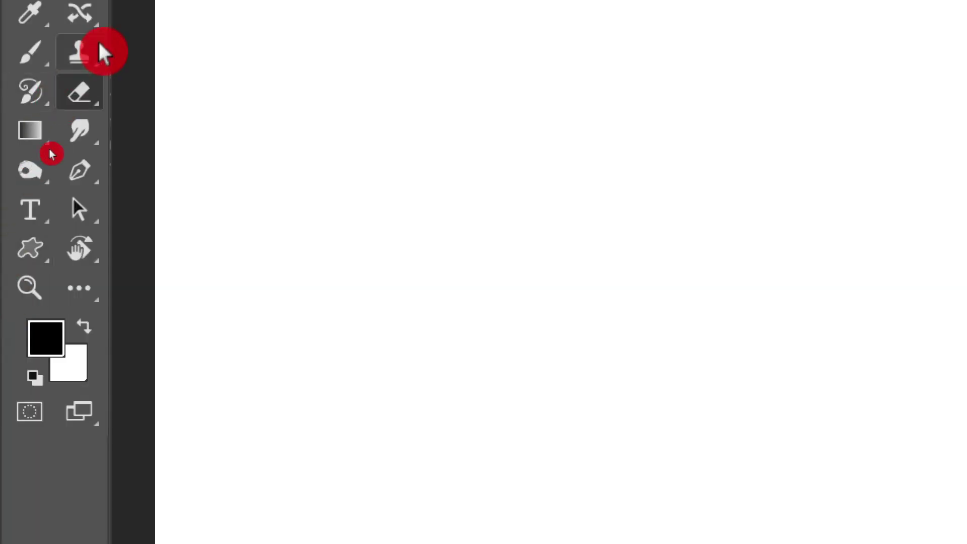
pyautogui.moveTo(79, 93); pyautogui.dragTo(255, 93)
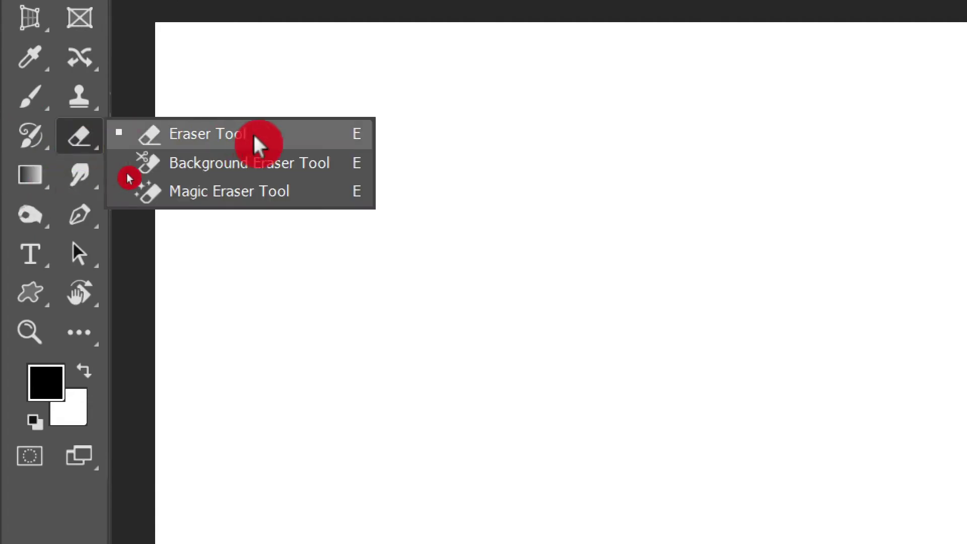
pyautogui.click(276, 132)
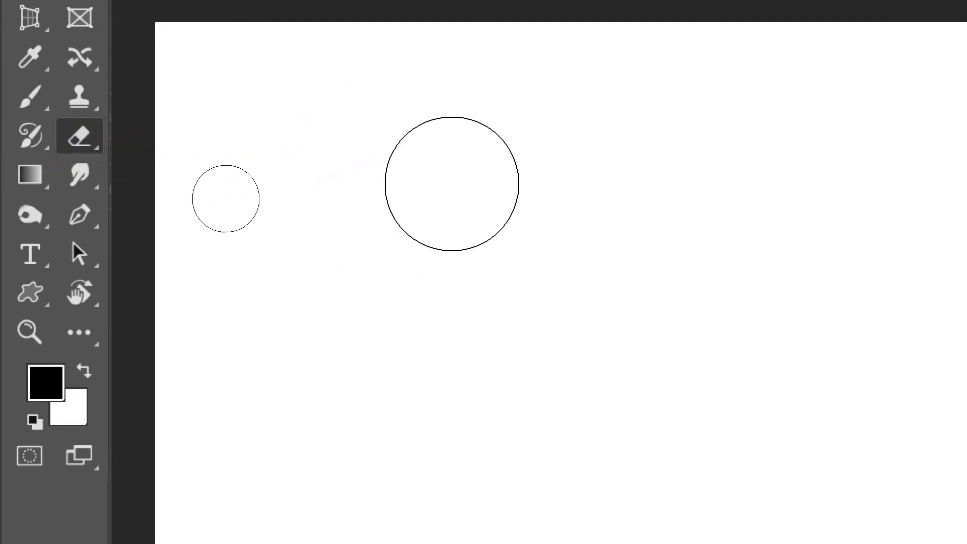
pyautogui.moveTo(81, 135)
pyautogui.mouseDown()
pyautogui.moveTo(234, 182)
pyautogui.moveTo(251, 168)
pyautogui.mouseUp()
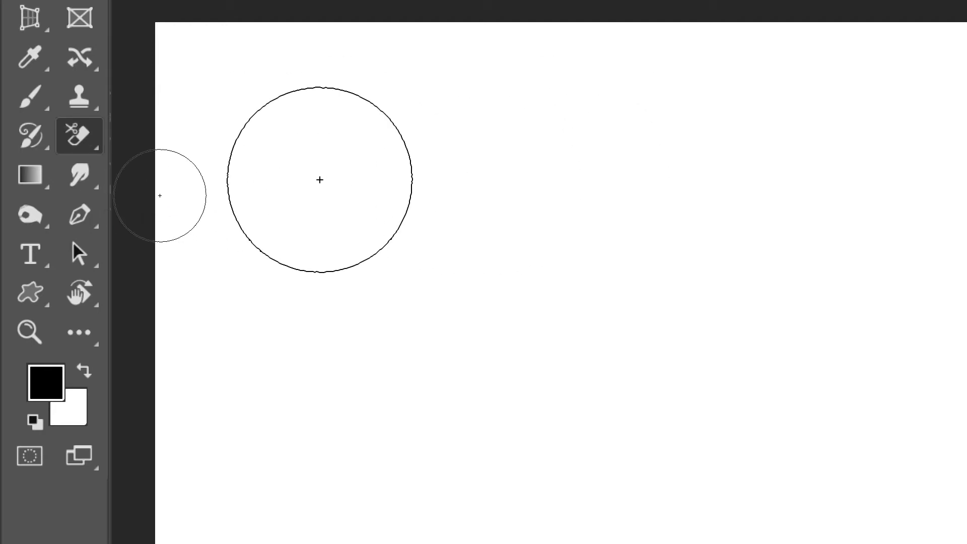
pyautogui.click(78, 134)
pyautogui.click(285, 191)
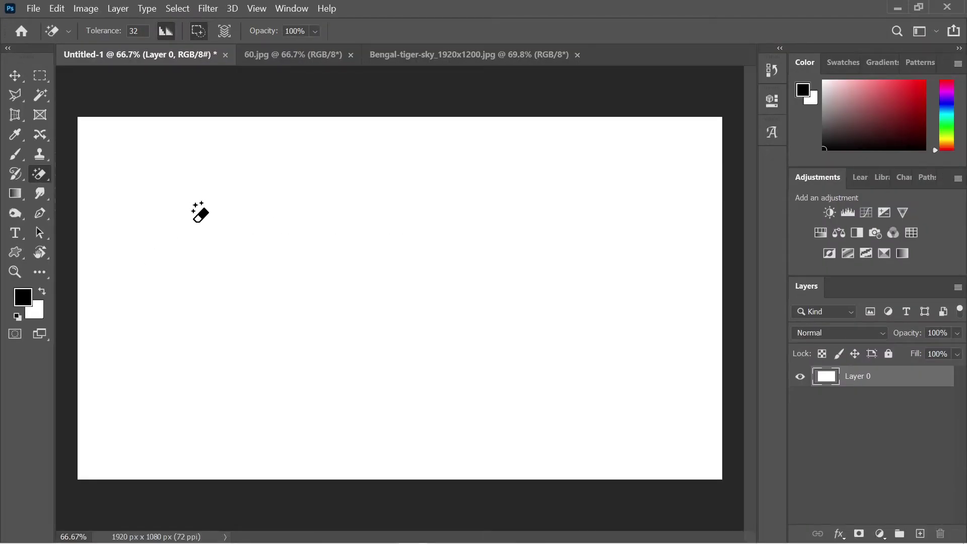
# Switch to the Bengal-tiger-sky_1920x1200.jpg document, erase a strip of sky above the tiger with the Eraser tool, and undo it.
pyautogui.click(465, 50)
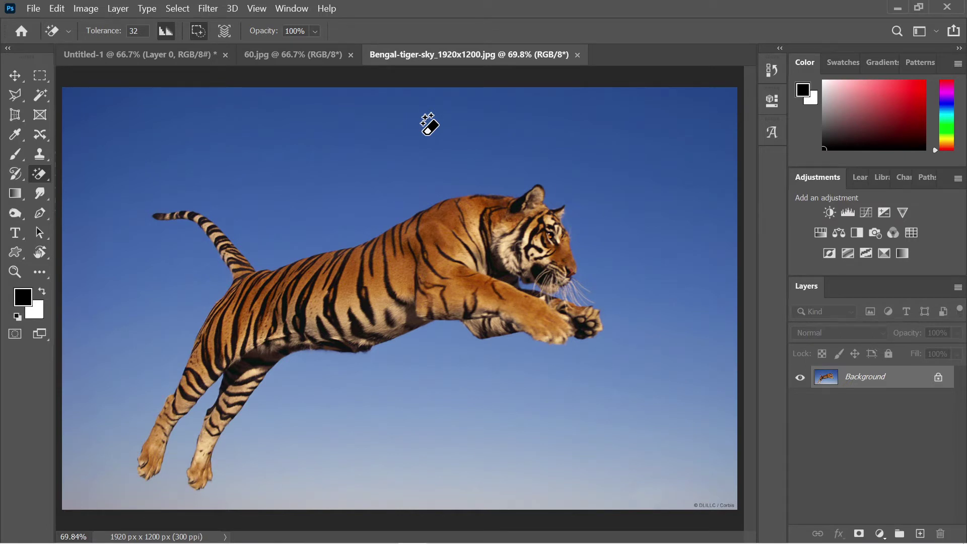
pyautogui.click(33, 183)
pyautogui.click(121, 174)
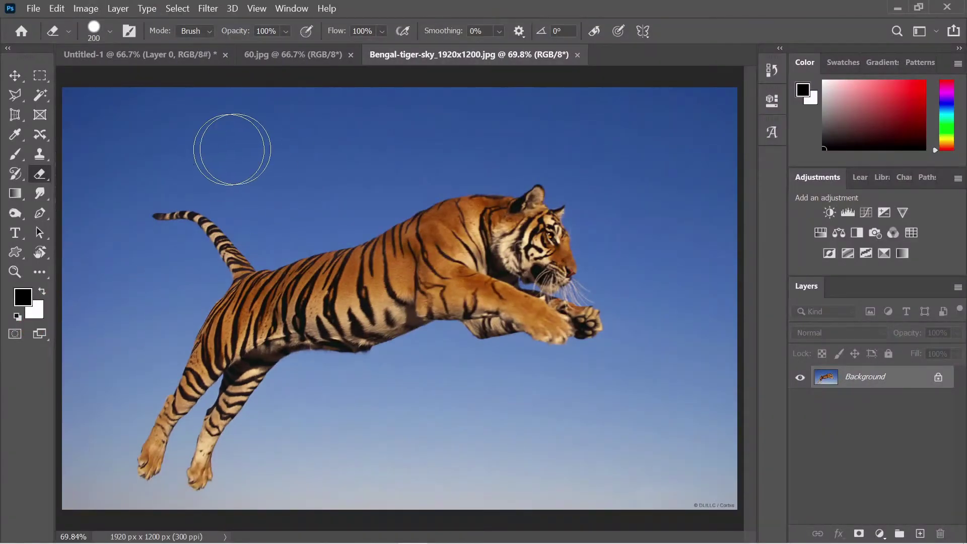
pyautogui.moveTo(232, 149)
pyautogui.mouseDown()
pyautogui.moveTo(252, 160)
pyautogui.moveTo(394, 167)
pyautogui.moveTo(492, 146)
pyautogui.mouseUp()
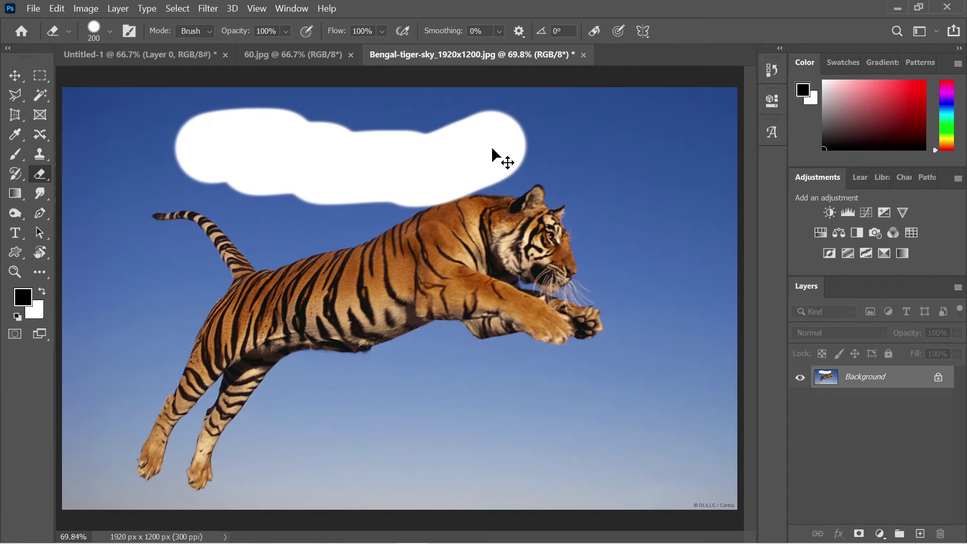
pyautogui.hotkey('ctrl', 'z')
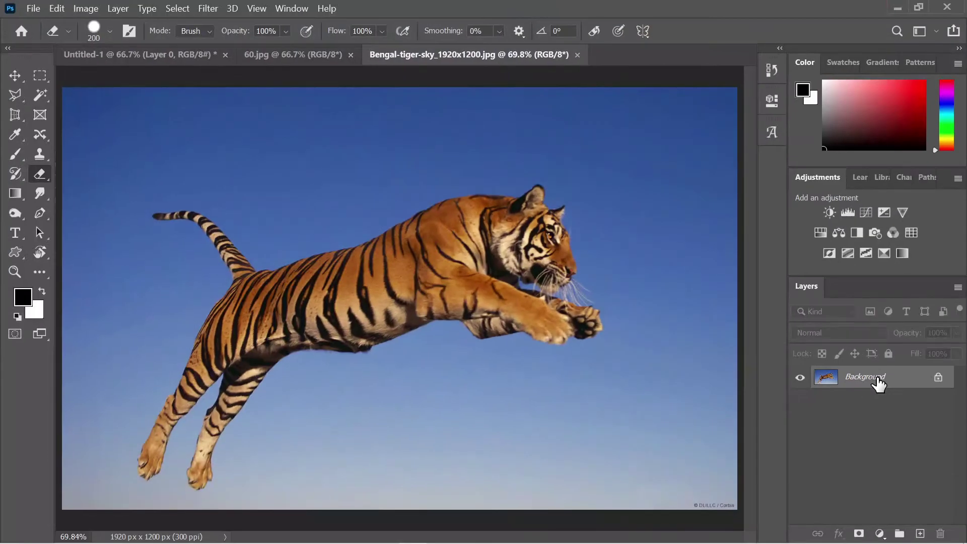
# Convert the tiger image's locked Background into a regular layer named Layer 0.
pyautogui.doubleClick(880, 379)
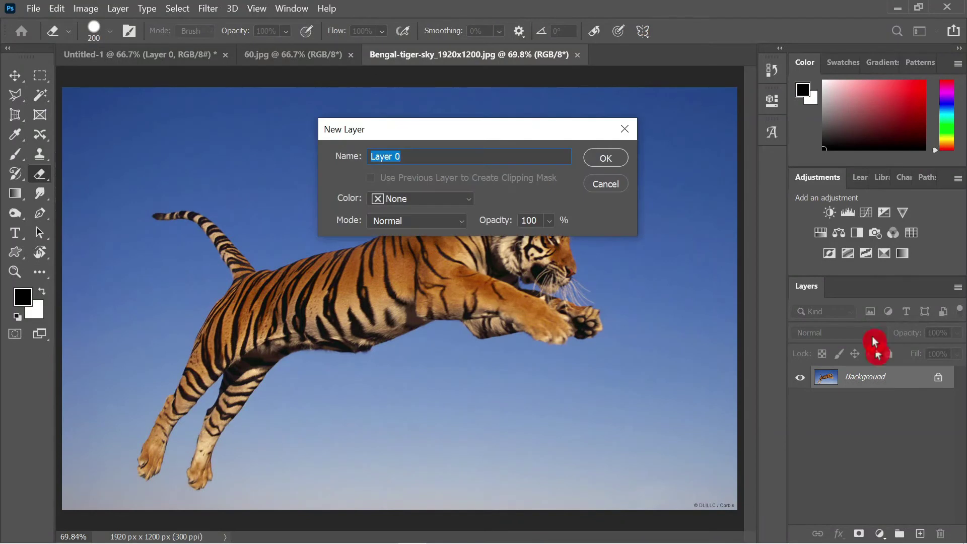
pyautogui.click(607, 159)
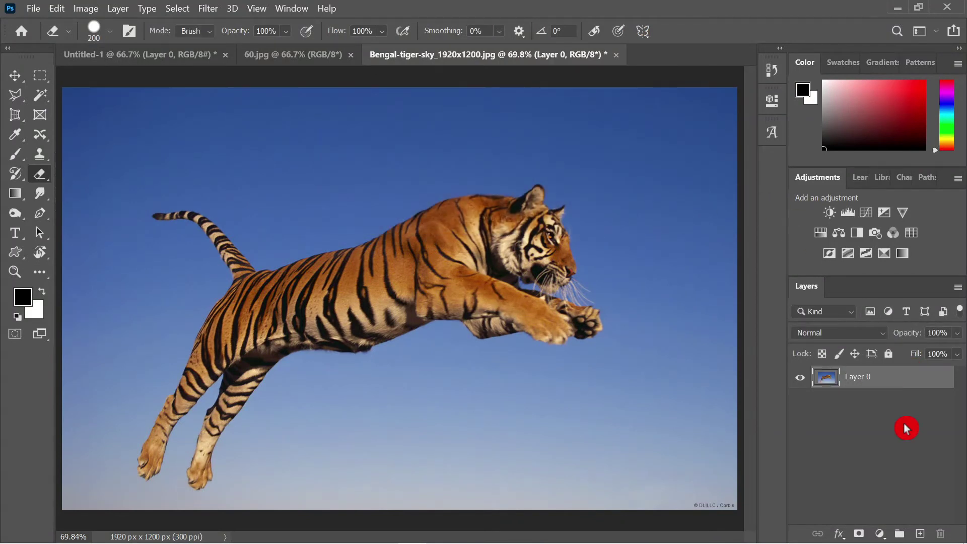
# Try erasing several areas around the tiger on Layer 0 with the Eraser tool, undoing each stroke.
pyautogui.moveTo(79, 98)
pyautogui.mouseDown()
pyautogui.moveTo(83, 151)
pyautogui.moveTo(125, 97)
pyautogui.moveTo(776, 101)
pyautogui.moveTo(2, 173)
pyautogui.moveTo(712, 216)
pyautogui.moveTo(410, 210)
pyautogui.mouseUp()
pyautogui.hotkey('ctrl', 'z')
pyautogui.moveTo(136, 466)
pyautogui.mouseDown()
pyautogui.moveTo(217, 342)
pyautogui.moveTo(303, 288)
pyautogui.moveTo(557, 222)
pyautogui.moveTo(361, 309)
pyautogui.moveTo(186, 412)
pyautogui.moveTo(156, 463)
pyautogui.moveTo(211, 405)
pyautogui.moveTo(539, 319)
pyautogui.mouseUp()
pyautogui.hotkey('ctrl', 'z')
pyautogui.moveTo(119, 145)
pyautogui.mouseDown()
pyautogui.moveTo(658, 86)
pyautogui.moveTo(657, 103)
pyautogui.mouseUp()
pyautogui.hotkey('ctrl', 'z')
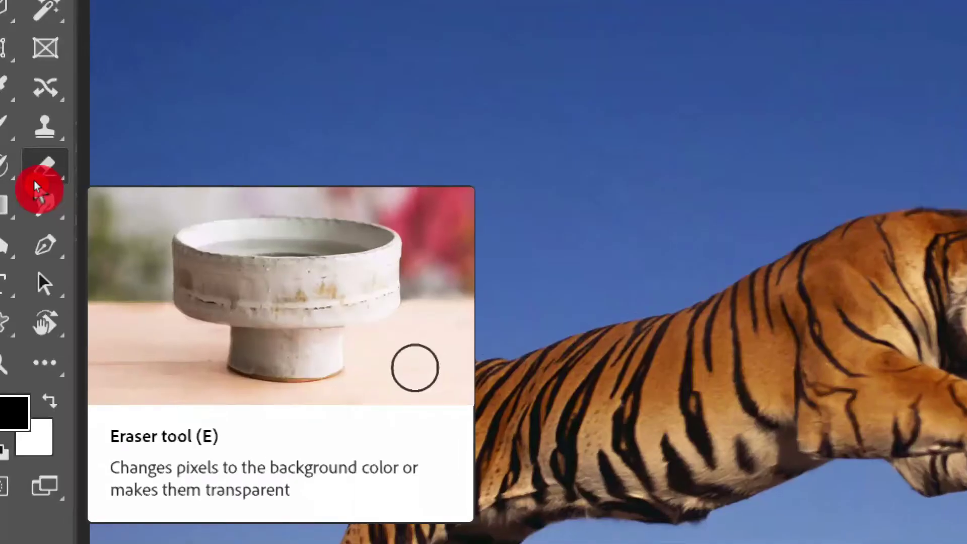
# View the tiger image at 100% and erase a soft spot in the sky above its back with the Background Eraser tool.
pyautogui.rightClick(39, 178)
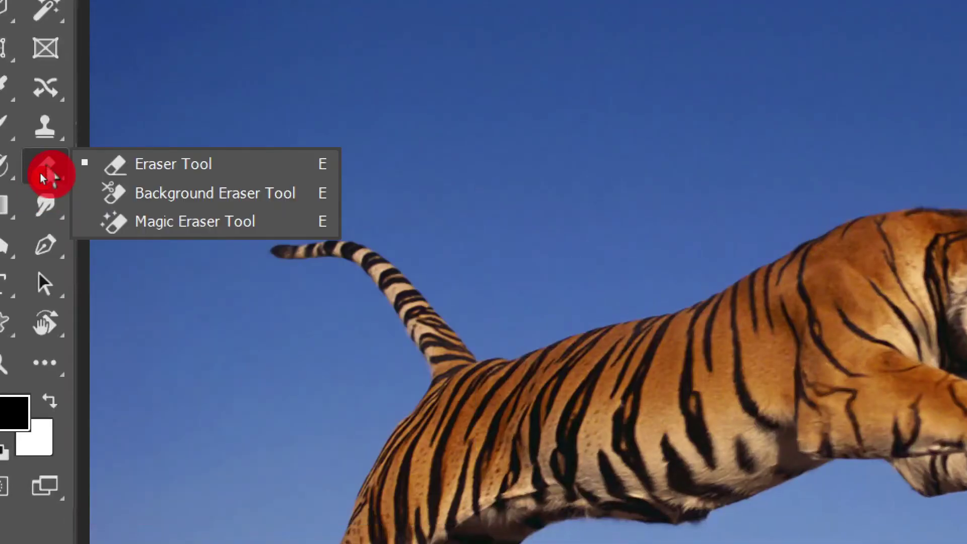
pyautogui.click(149, 195)
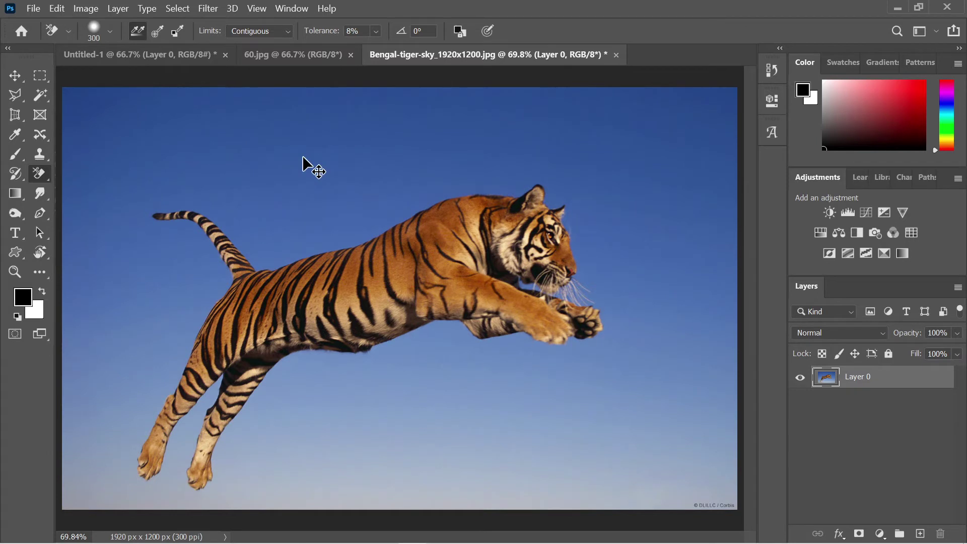
pyautogui.hotkey('ctrl', '1')
pyautogui.scroll(3, 325, 162)
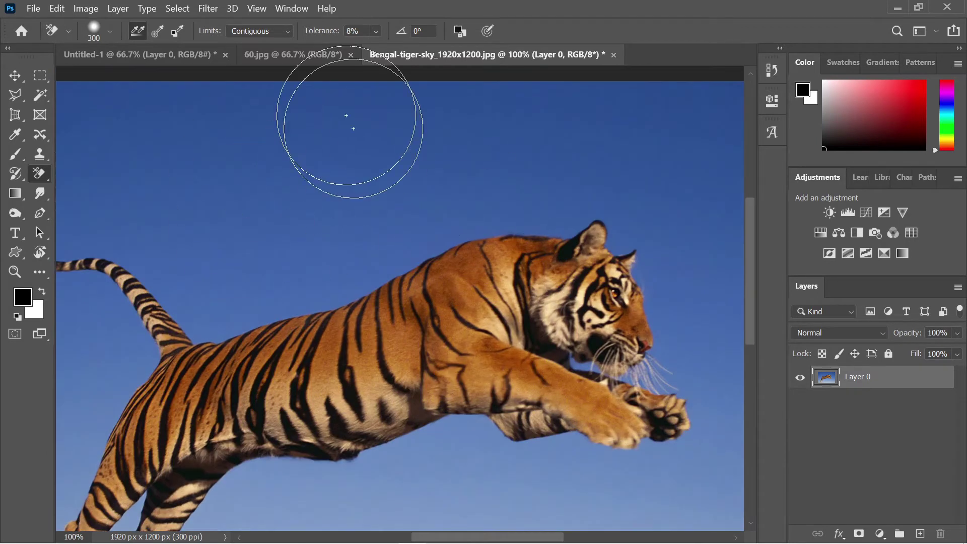
pyautogui.click(303, 170)
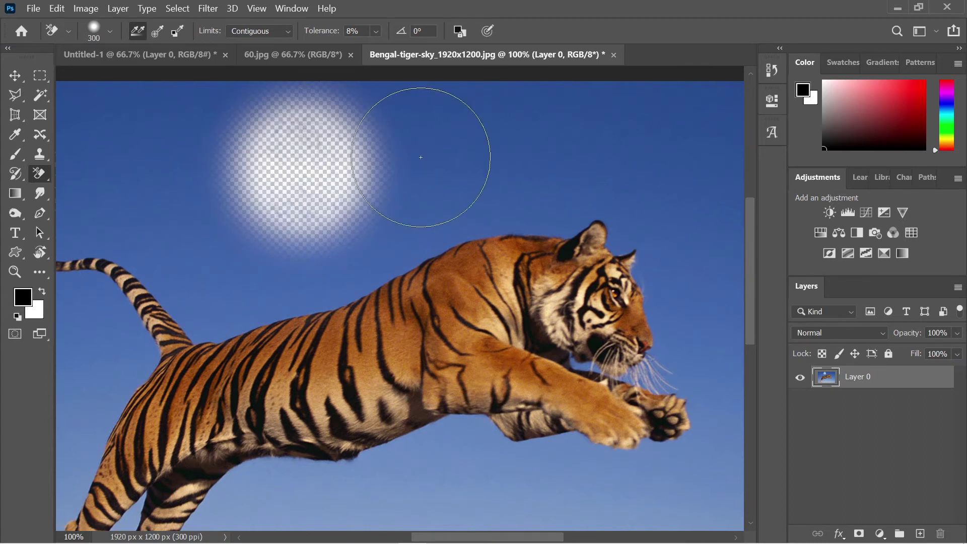
# Erase a round spot in the sky above the tiger's shoulders with the regular Eraser tool at size 200.
pyautogui.click(39, 173)
pyautogui.click(77, 176)
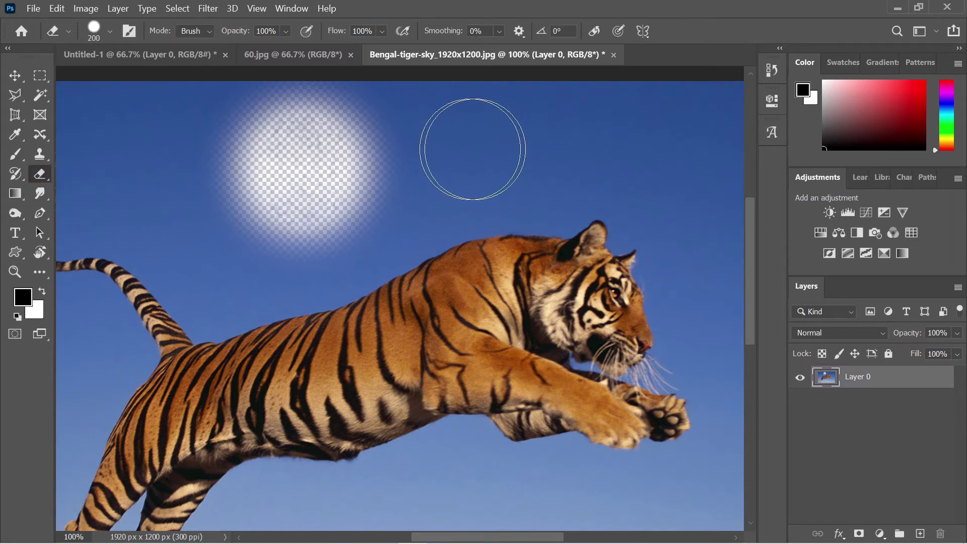
pyautogui.click(503, 139)
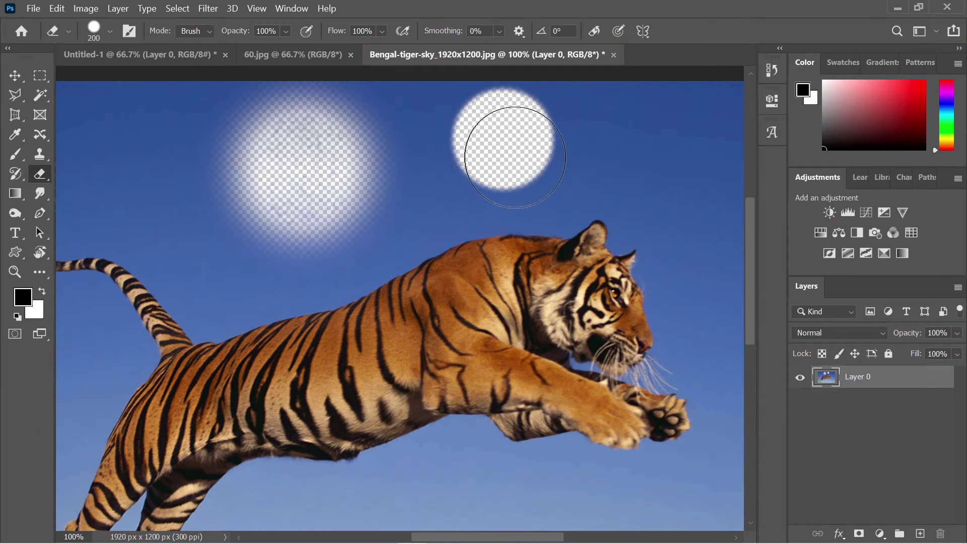
# Erase the sky bordering the tiger's neck and ear with the Background Eraser tool.
pyautogui.click(36, 176)
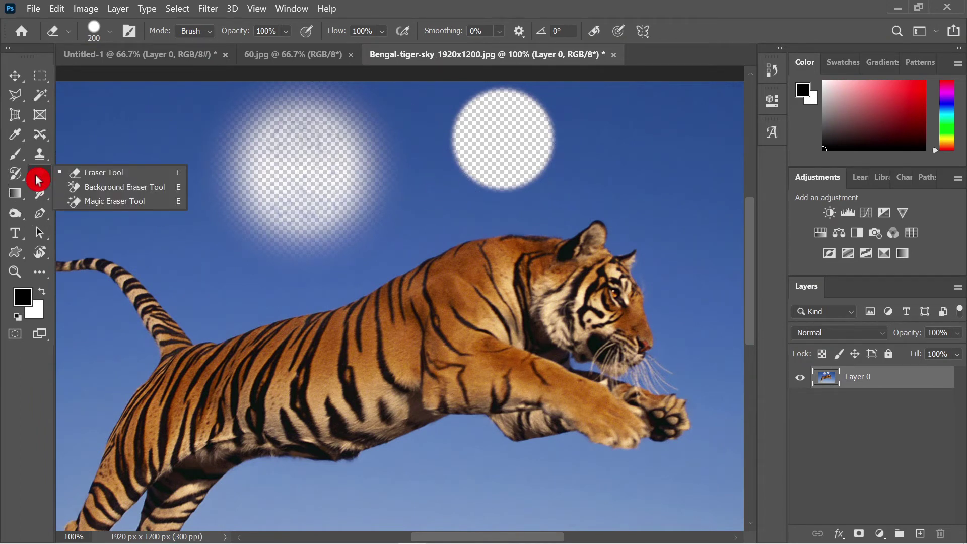
pyautogui.click(161, 188)
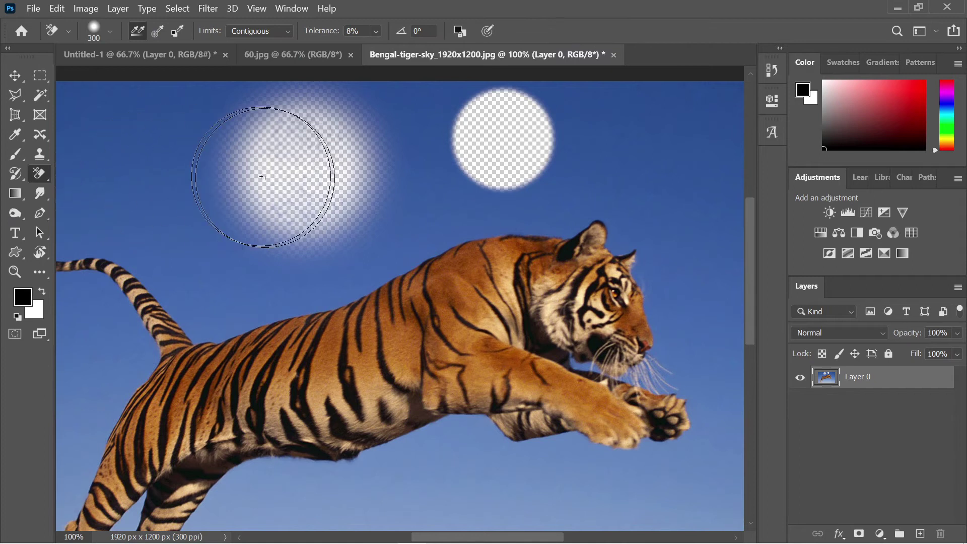
pyautogui.click(546, 225)
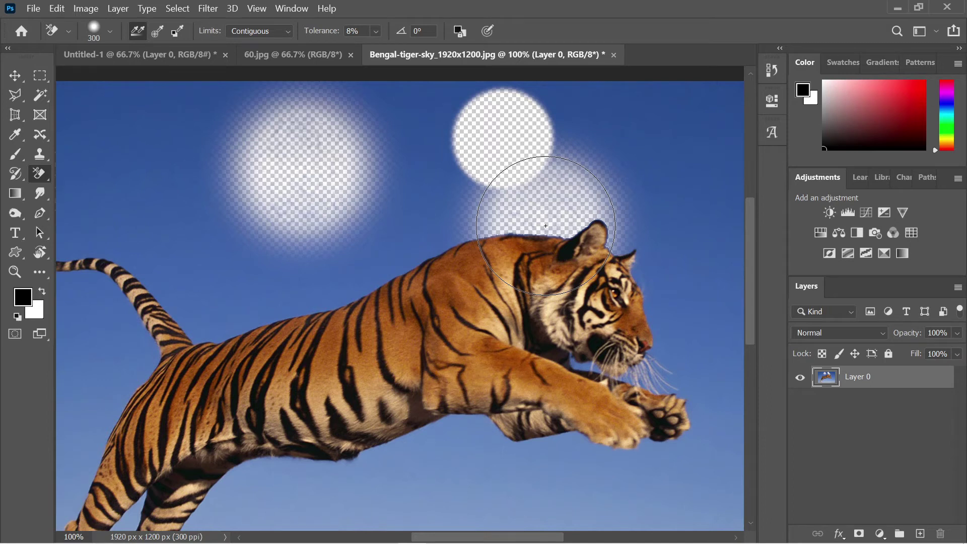
# Erase a spot overlapping the tiger's upper back with the regular Eraser tool, and undo it.
pyautogui.rightClick(40, 176)
pyautogui.click(96, 170)
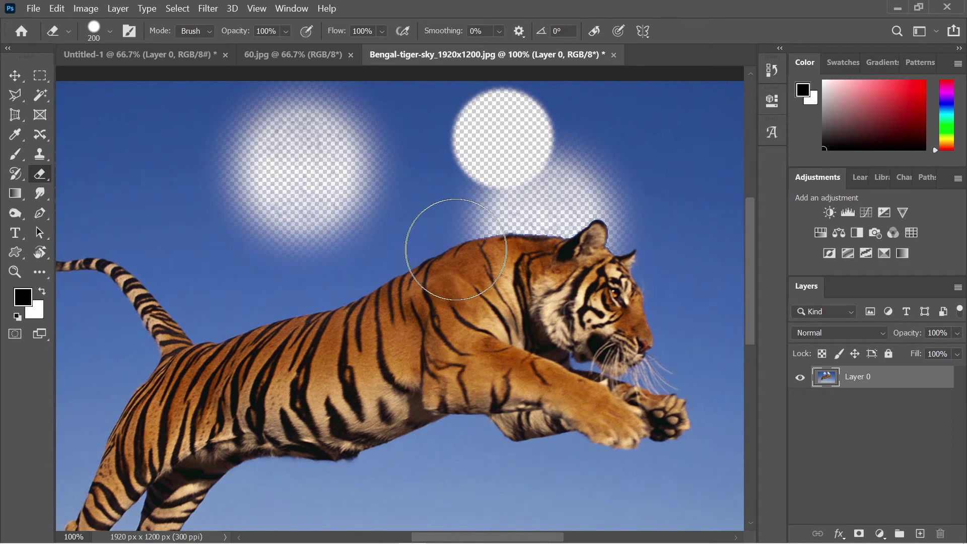
pyautogui.click(422, 251)
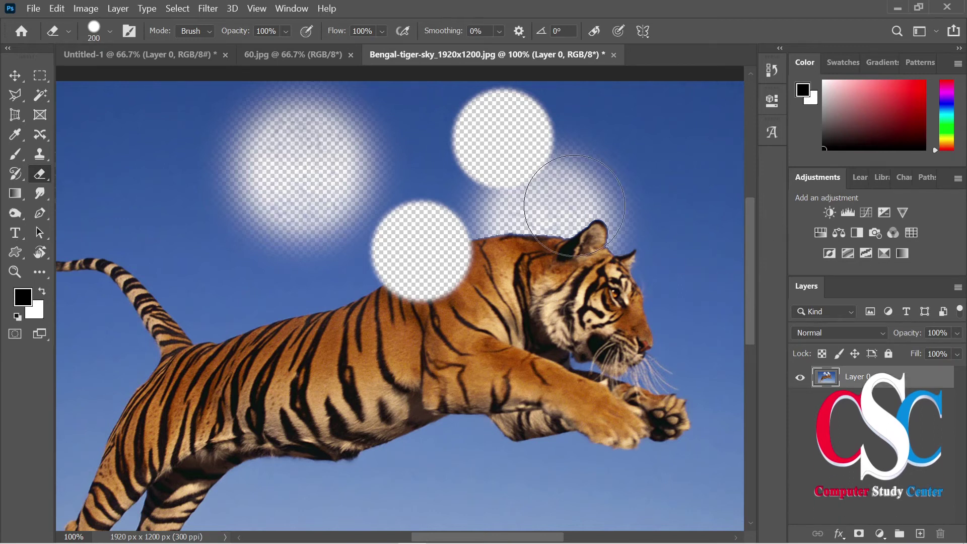
pyautogui.hotkey('ctrl', 'z')
# Erase the sky along the tiger's upper back with the Background Eraser tool.
pyautogui.click(50, 180)
pyautogui.click(78, 188)
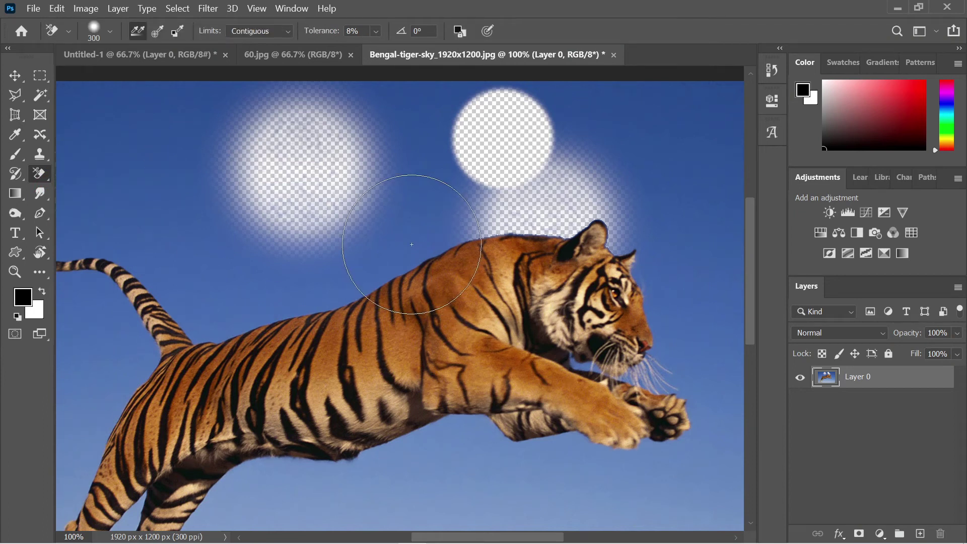
pyautogui.moveTo(412, 245)
pyautogui.mouseDown()
pyautogui.moveTo(391, 217)
pyautogui.moveTo(410, 194)
pyautogui.moveTo(577, 217)
pyautogui.mouseUp()
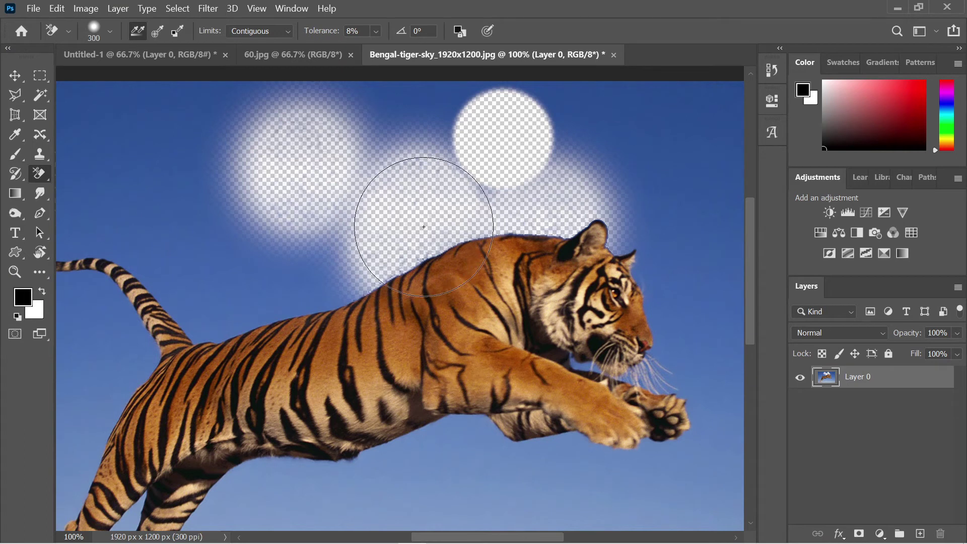
# Undo the last erasure along the tiger's upper back and set the Background Eraser's tolerance to 50%.
pyautogui.hotkey('ctrl', 'z')
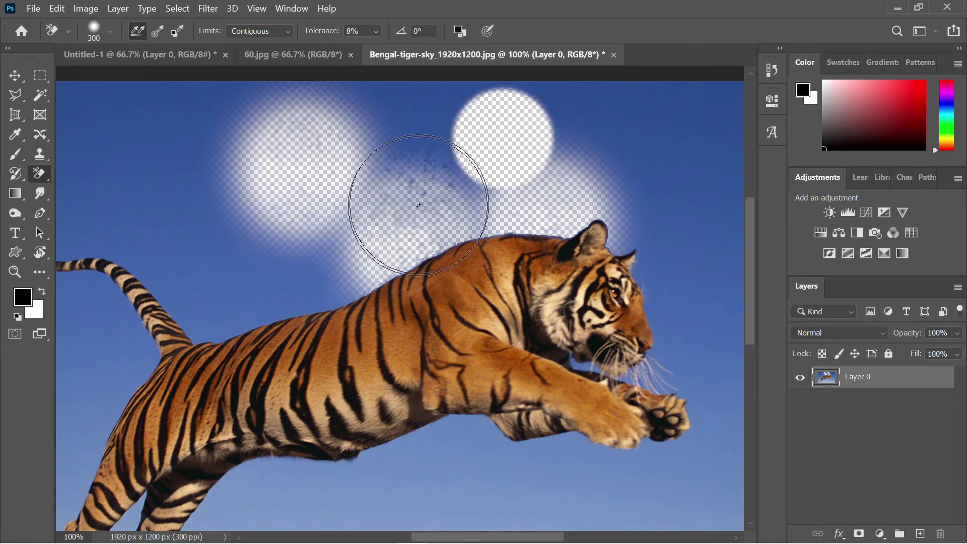
pyautogui.click(345, 54)
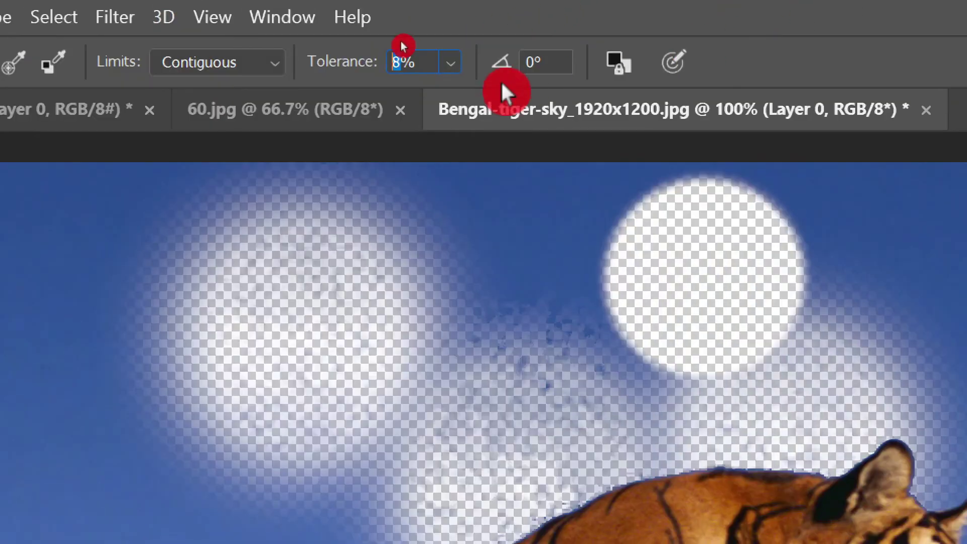
pyautogui.click(383, 39)
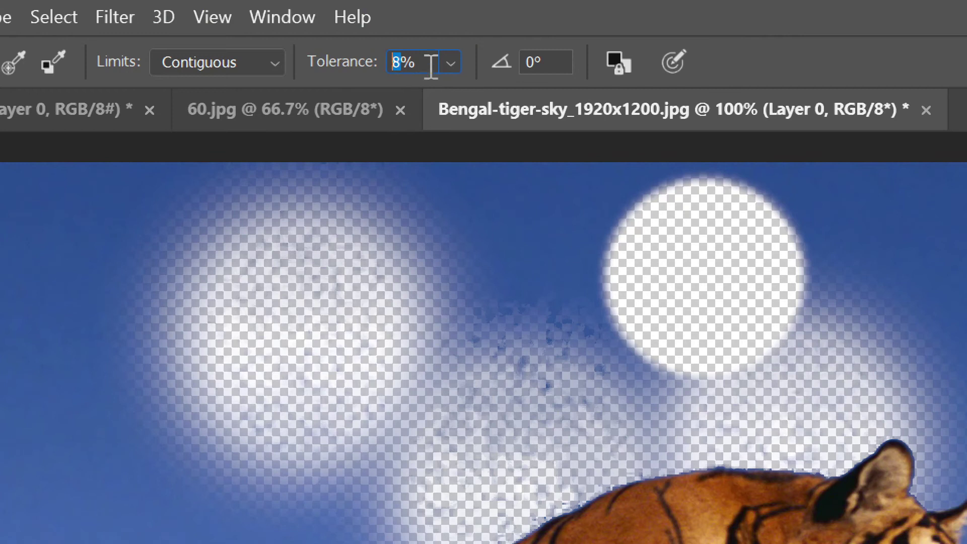
pyautogui.write('50')
pyautogui.press('Return')
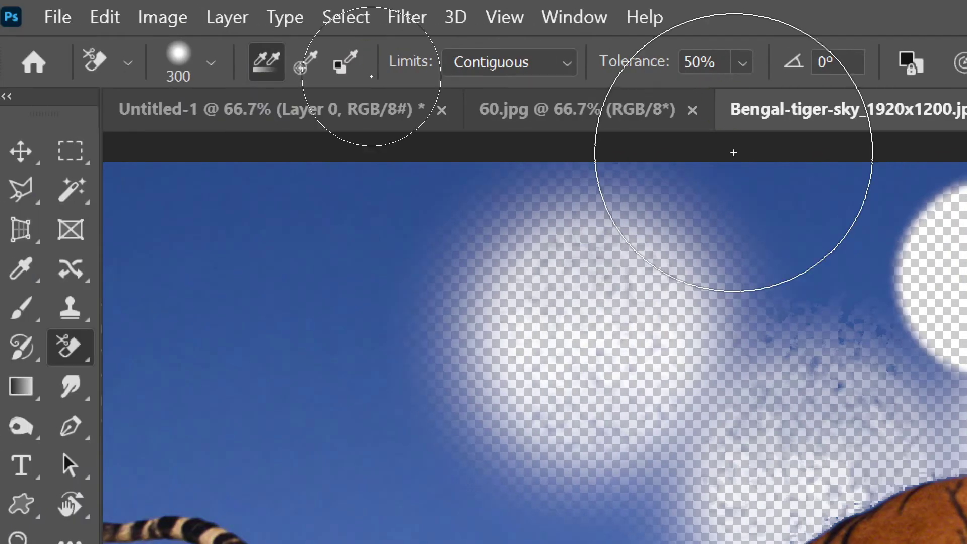
# Erase the sky between the tiger's tail and shoulders, along its back, with the Background Eraser tool.
pyautogui.hotkey('ctrl', '-')
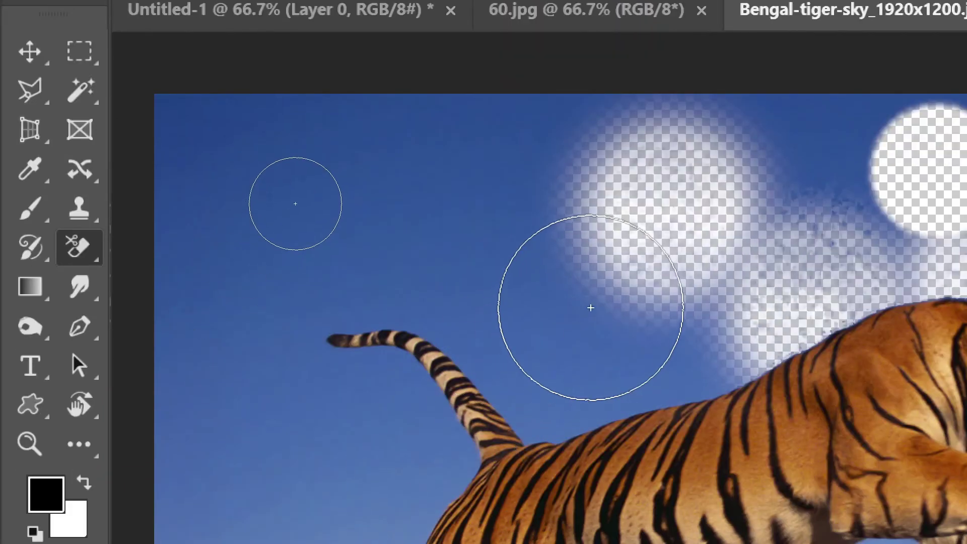
pyautogui.moveTo(580, 404); pyautogui.dragTo(552, 413)
pyautogui.moveTo(678, 356)
pyautogui.mouseDown()
pyautogui.moveTo(730, 197)
pyautogui.moveTo(544, 263)
pyautogui.moveTo(966, 215)
pyautogui.moveTo(900, 258)
pyautogui.mouseUp()
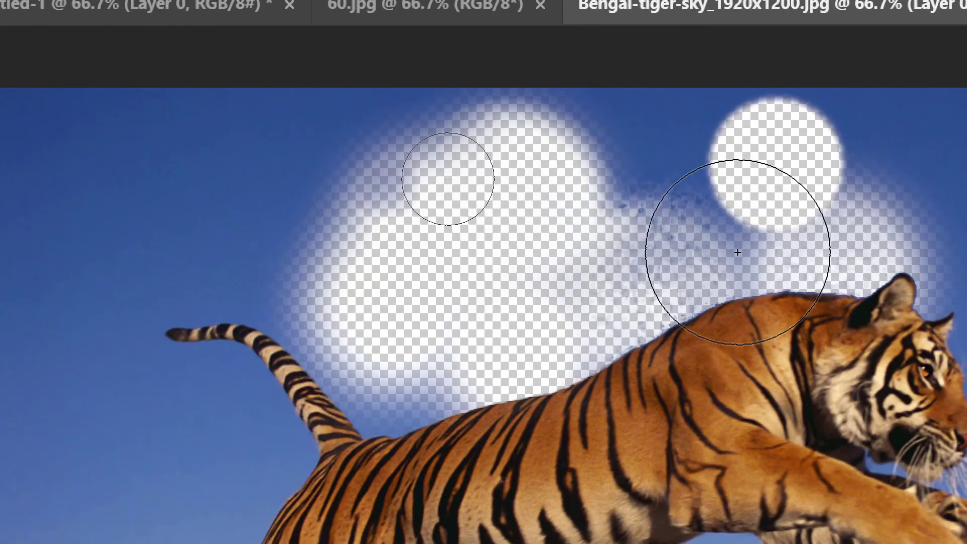
# Revert the tiger image to its last saved version.
pyautogui.hotkey('ctrl', '0')
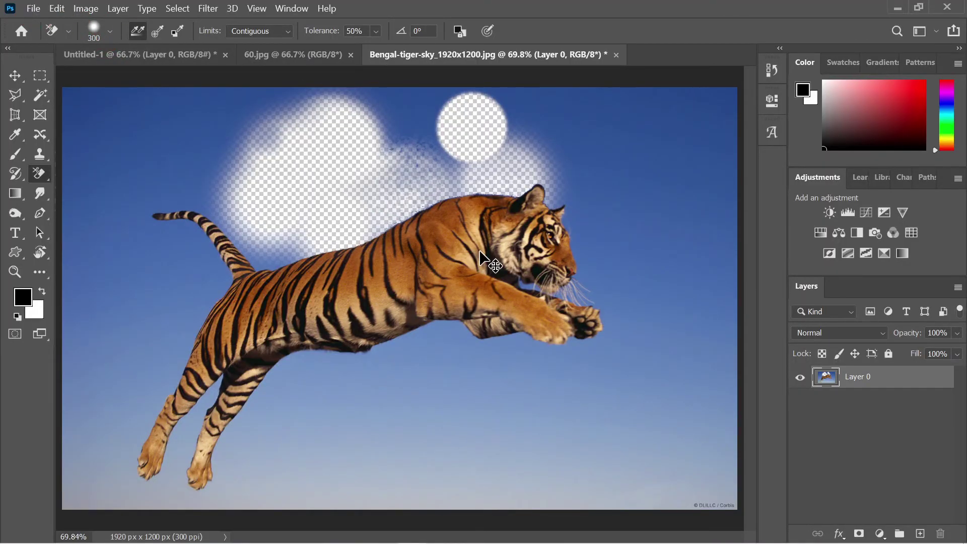
pyautogui.click(33, 9)
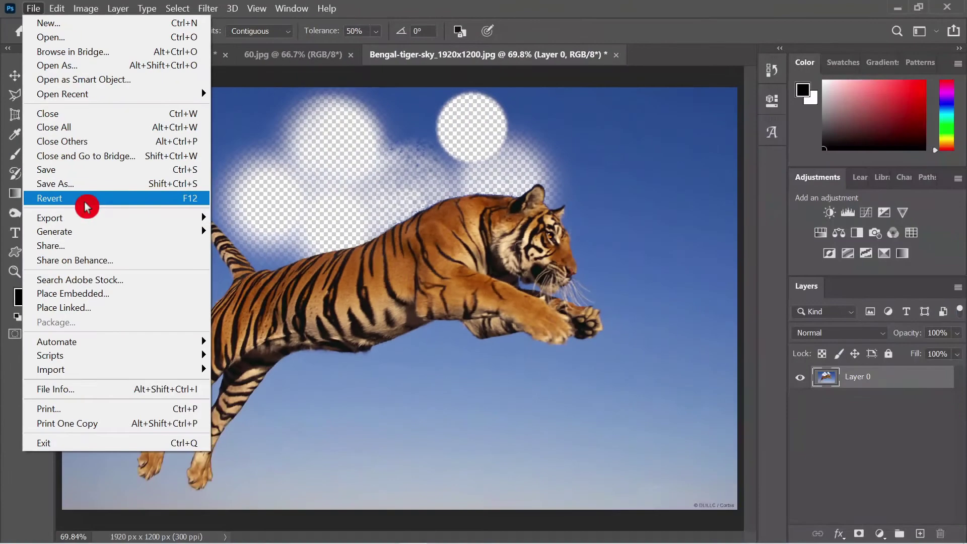
pyautogui.click(86, 206)
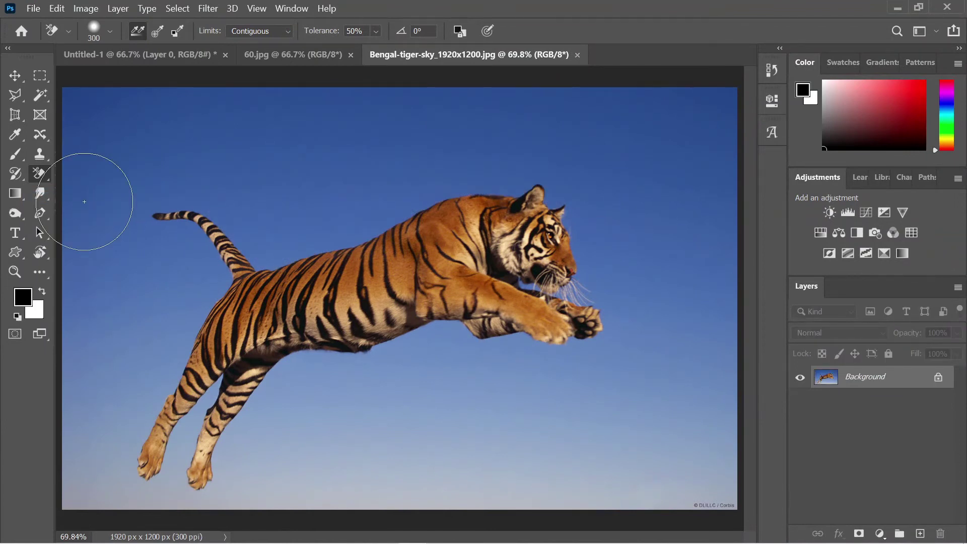
# Select part of the upper sky with the Magic Wand tool.
pyautogui.click(46, 176)
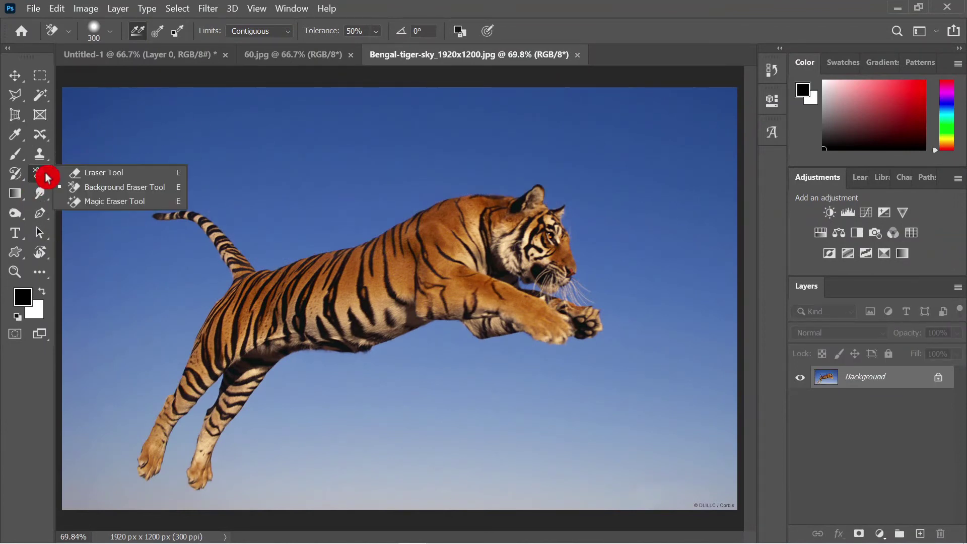
pyautogui.click(145, 208)
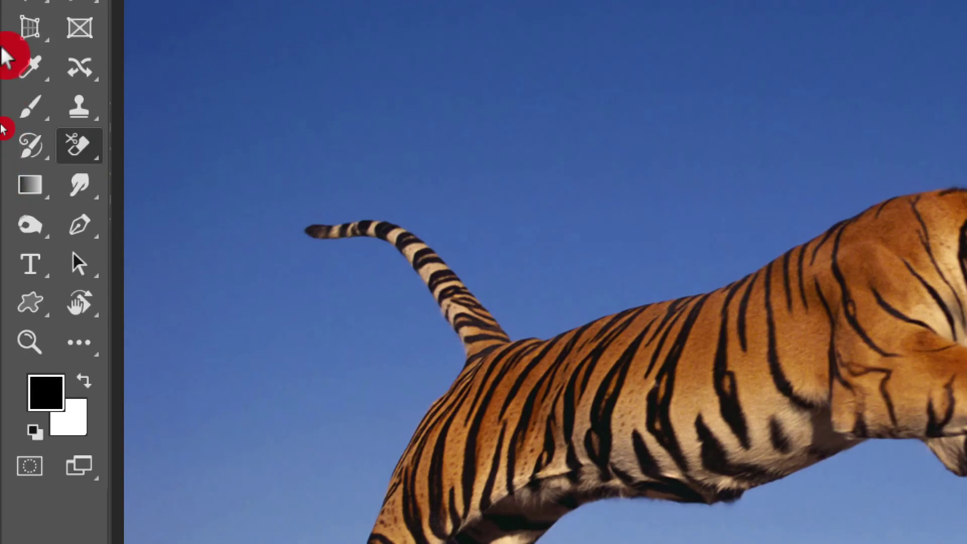
pyautogui.click(86, 144)
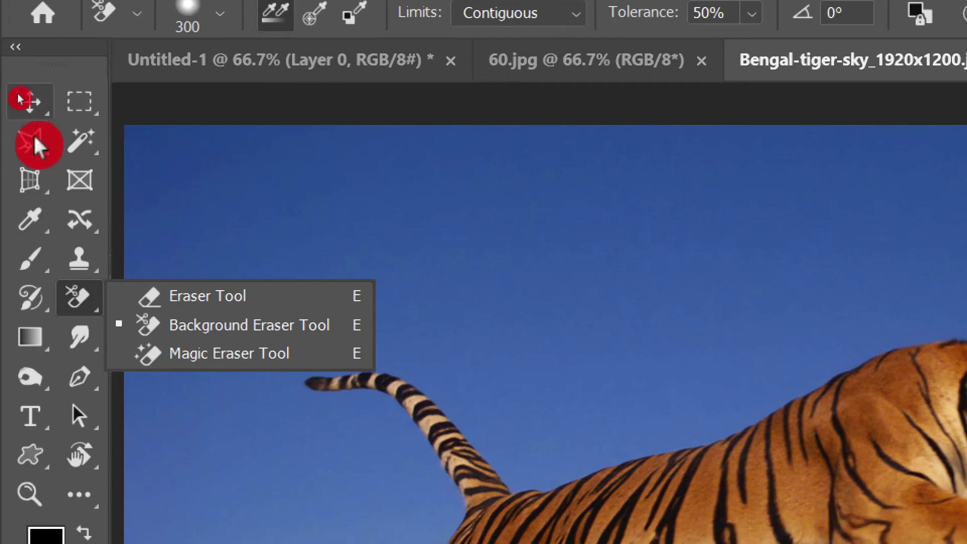
pyautogui.click(94, 151)
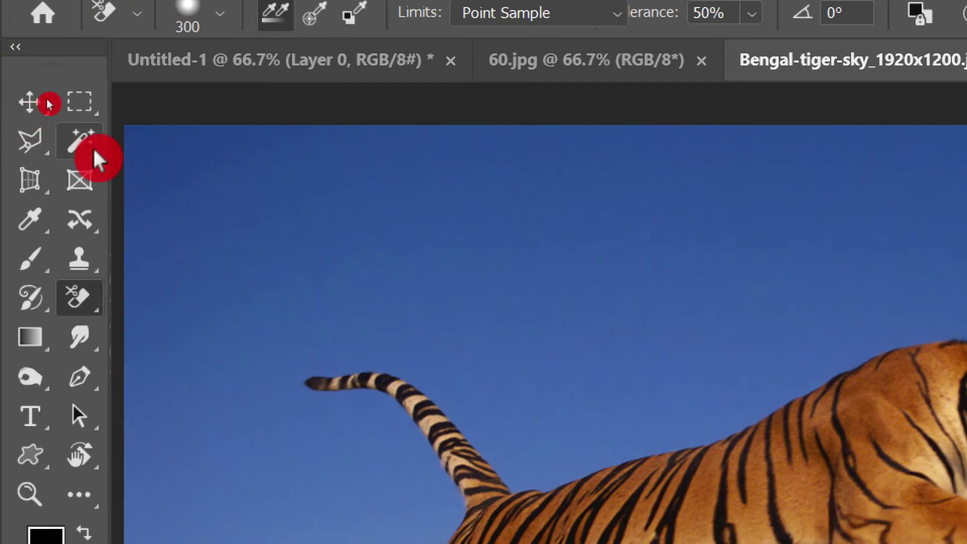
pyautogui.rightClick(94, 151)
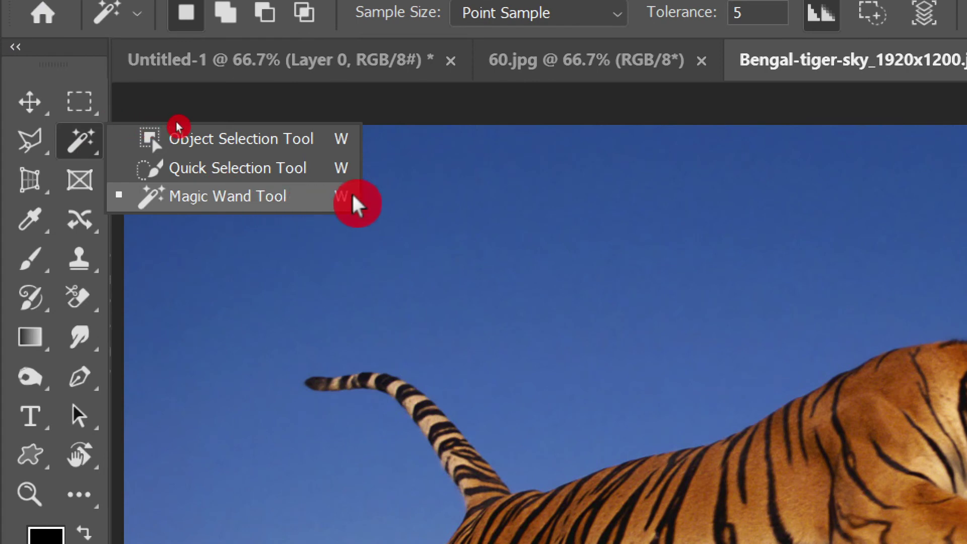
pyautogui.click(282, 201)
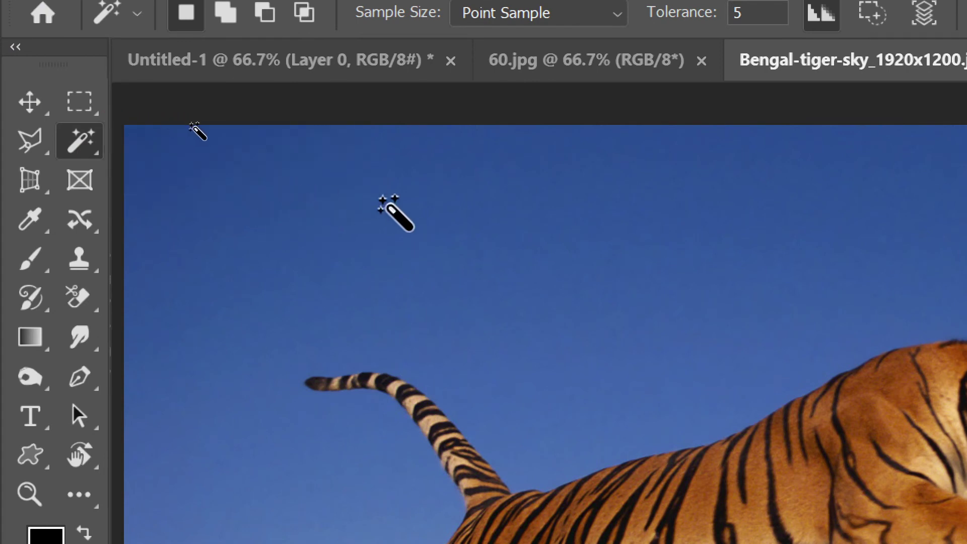
pyautogui.click(333, 221)
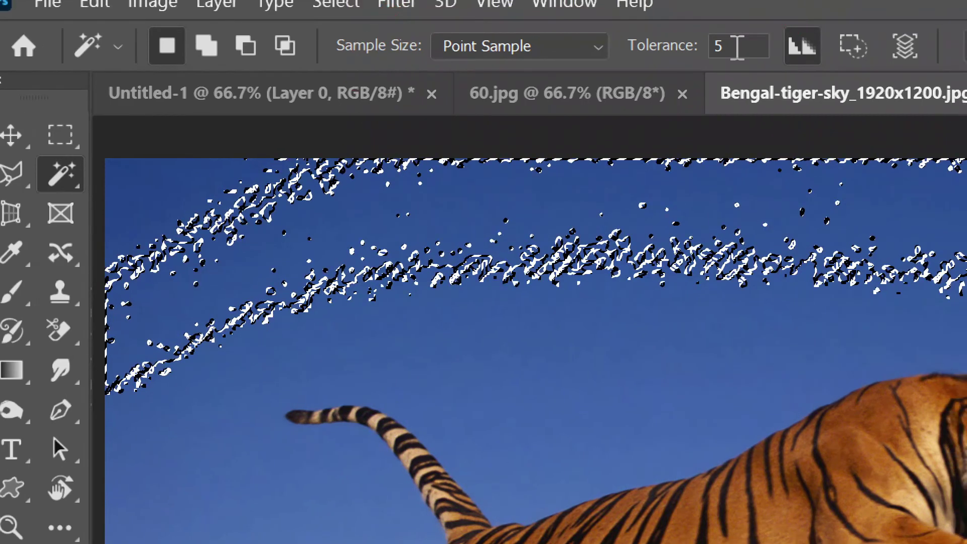
# Reselect the sky around the tiger with the Magic Wand's tolerance set to 50, and clear the selection.
pyautogui.click(751, 12)
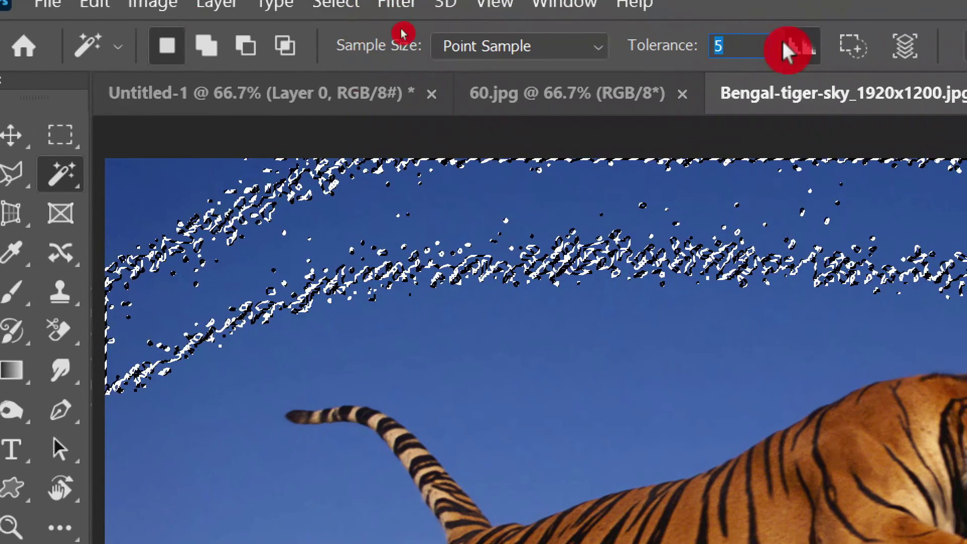
pyautogui.hotkey('ctrl', 'd')
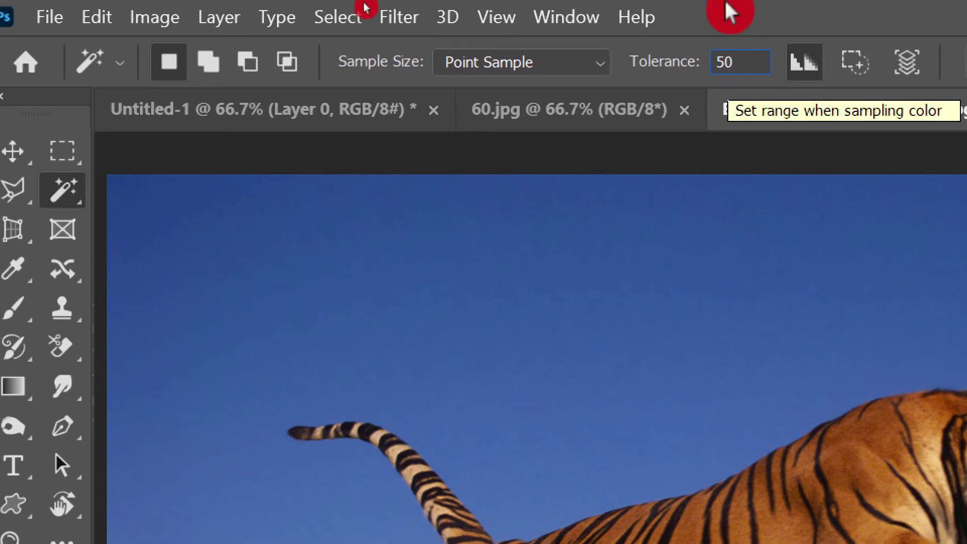
pyautogui.click(152, 234)
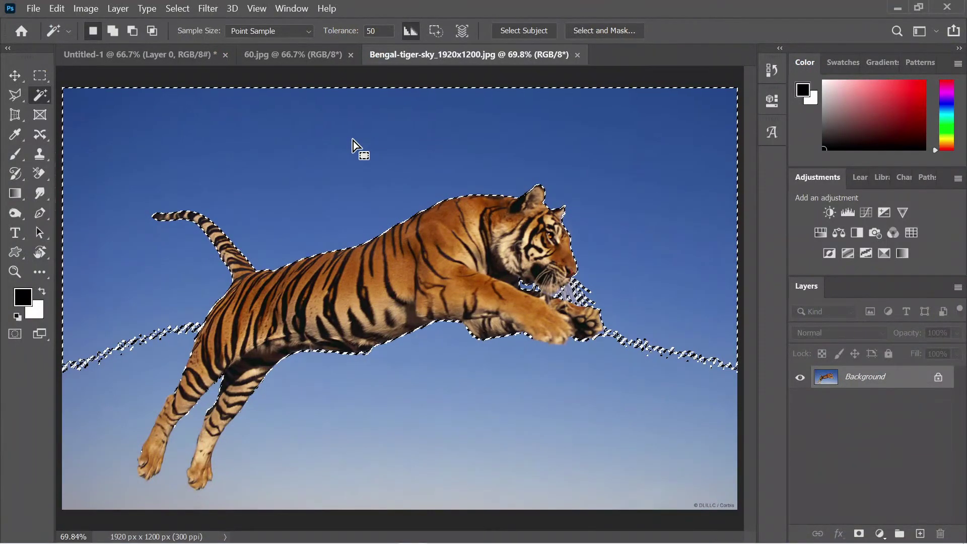
pyautogui.hotkey('ctrl', 'd')
# Activate the Magic Eraser tool and set its tolerance to 50.
pyautogui.rightClick(53, 179)
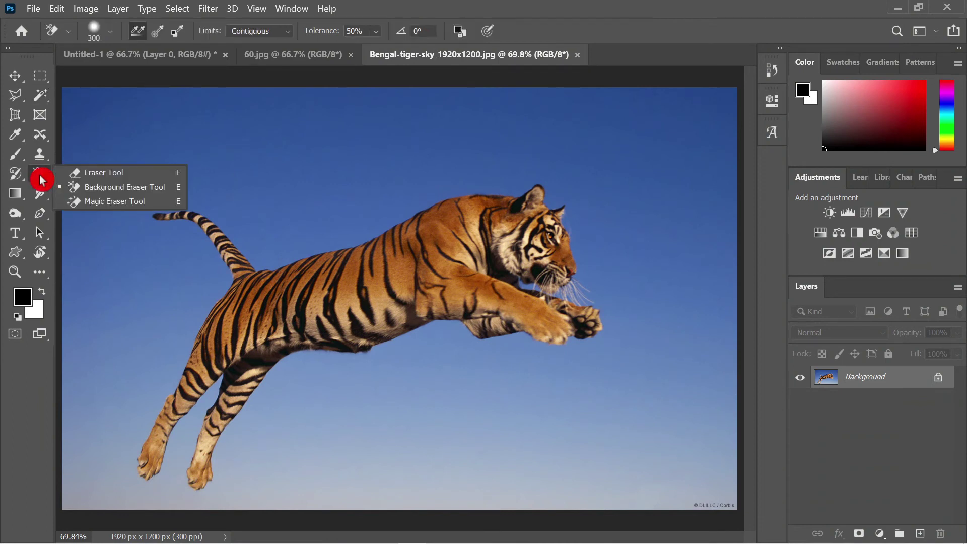
pyautogui.click(116, 199)
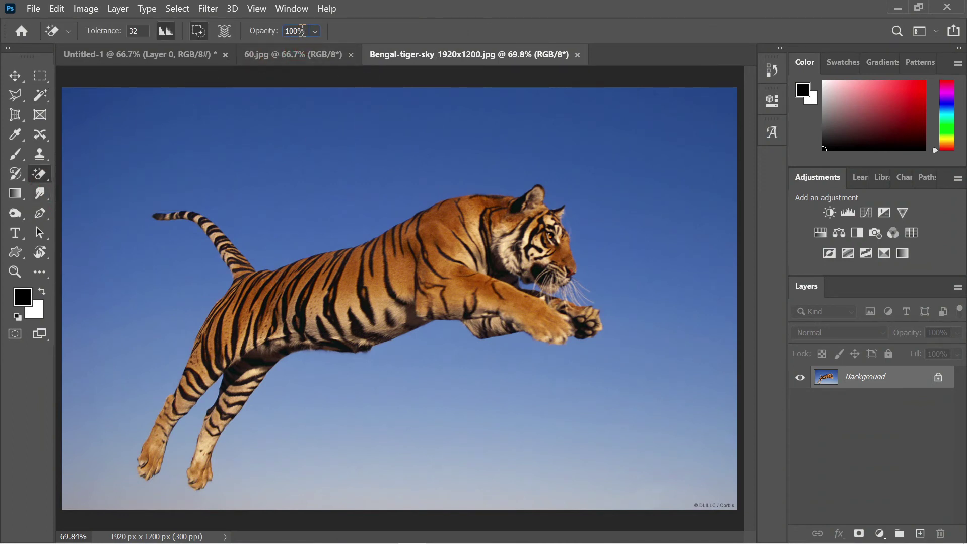
pyautogui.rightClick(46, 178)
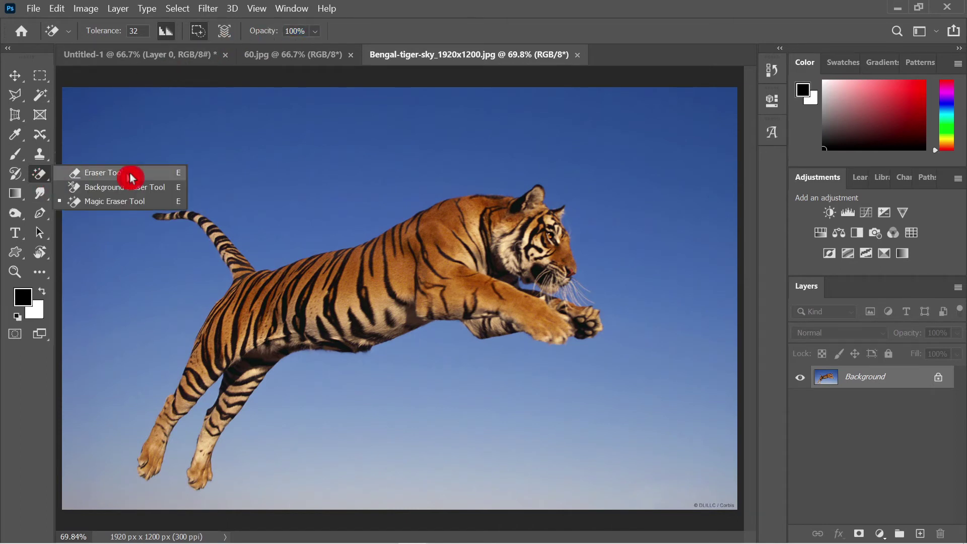
pyautogui.click(119, 202)
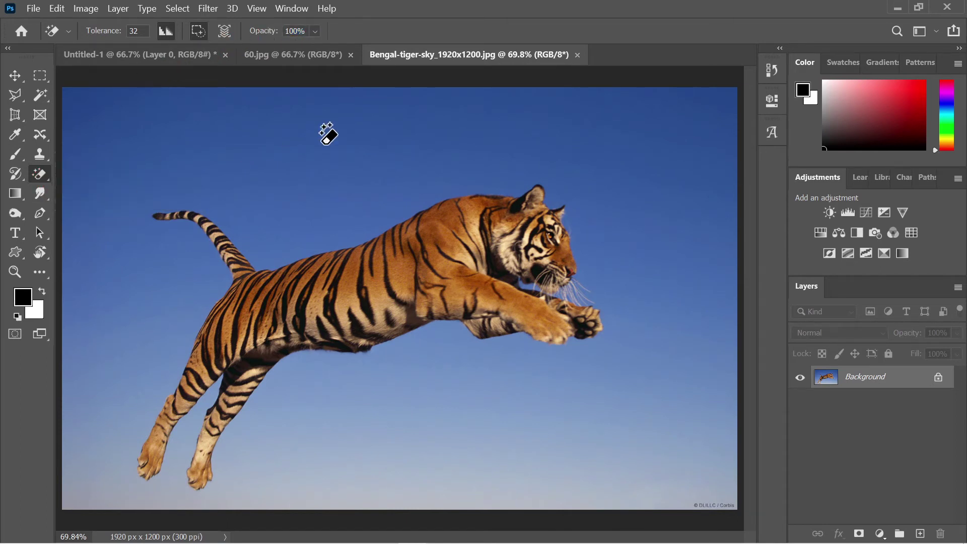
pyautogui.click(310, 51)
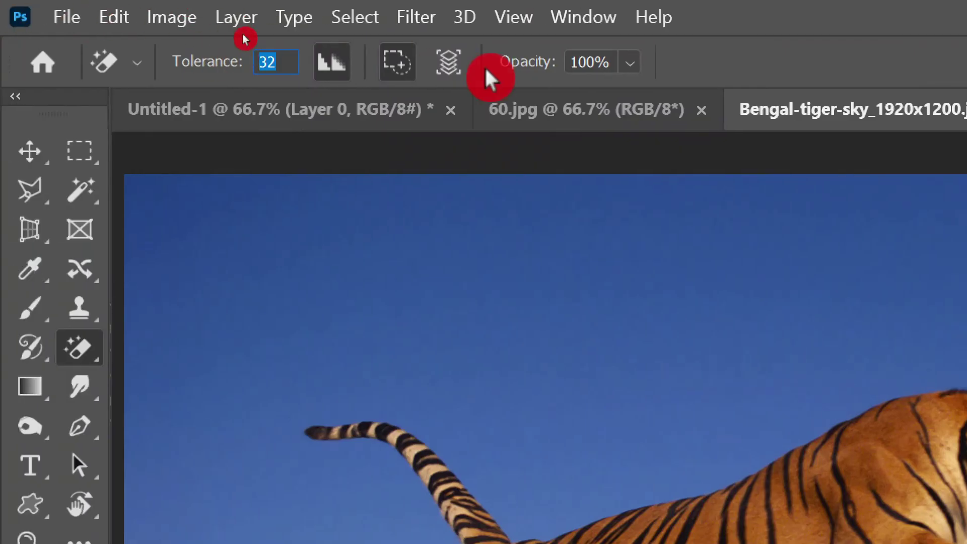
pyautogui.write('50')
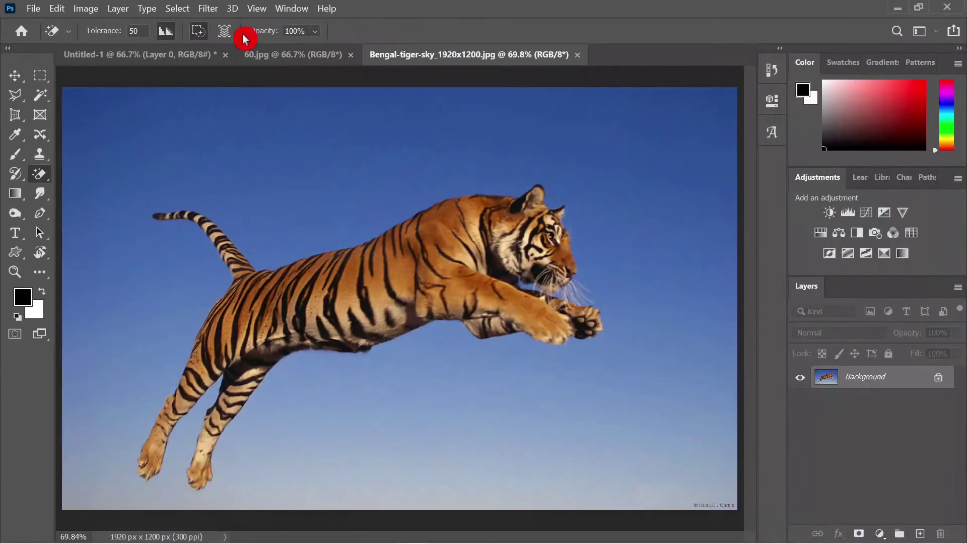
# Erase the upper sky, the lower sky and the remaining strip along the image's bottom edge with the Magic Eraser.
pyautogui.click(267, 129)
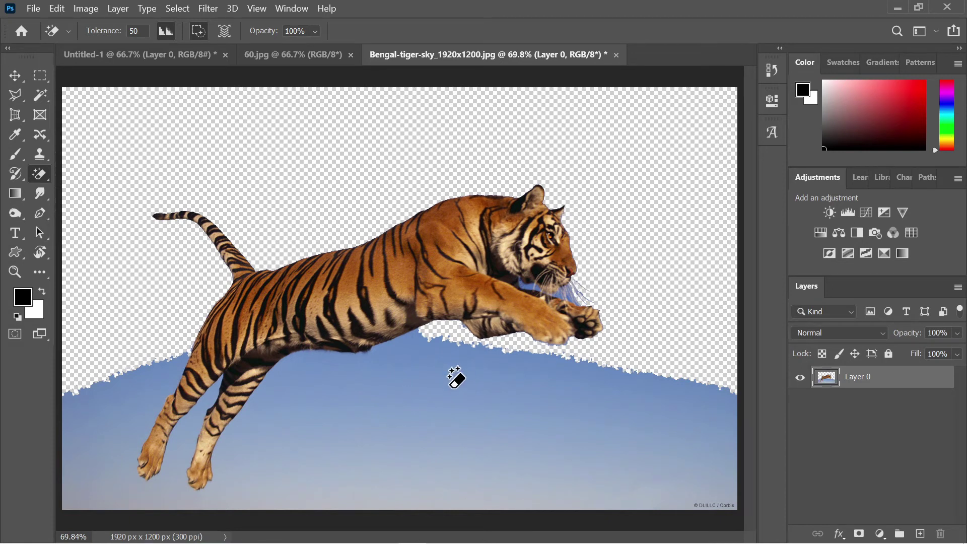
pyautogui.click(412, 400)
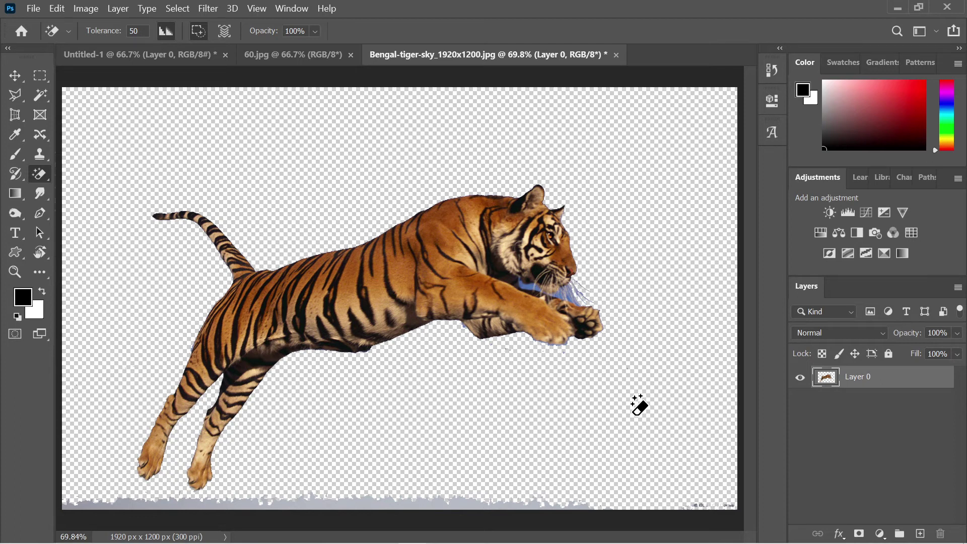
pyautogui.click(403, 504)
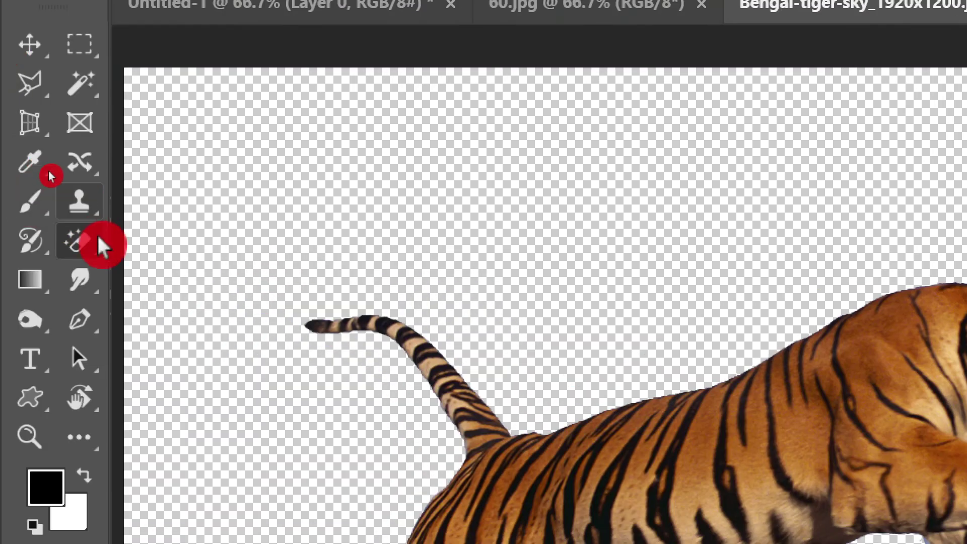
# Erase the blue patch under the tiger's chin with the Background Eraser tool, undoing the stroke that cuts into the face.
pyautogui.rightClick(75, 243)
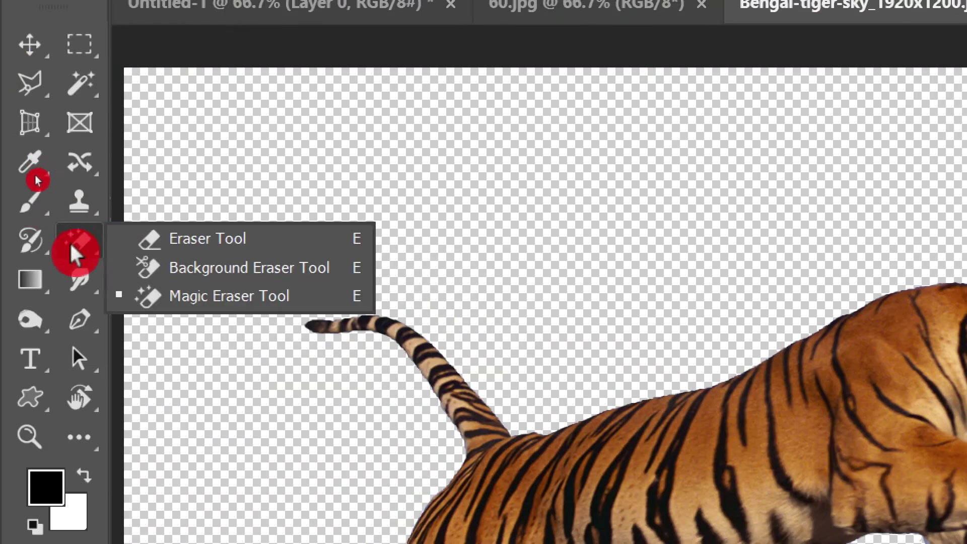
pyautogui.click(262, 272)
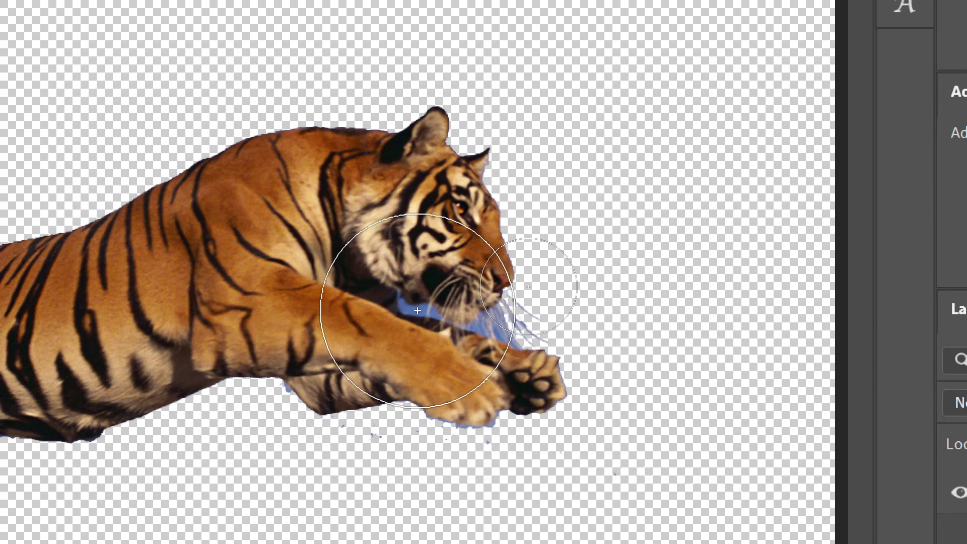
pyautogui.click(418, 311)
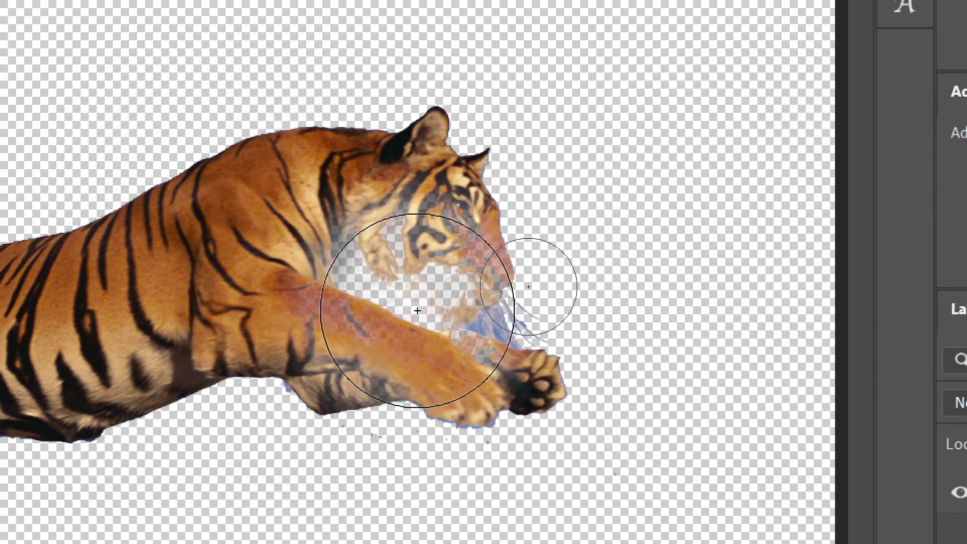
pyautogui.hotkey('ctrl', 'z')
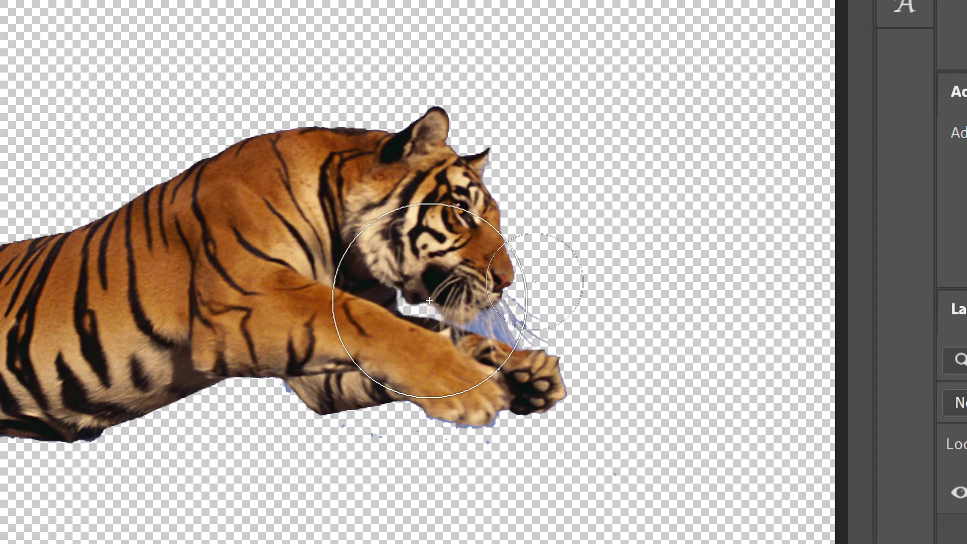
# Erase the blue remnant between the tiger's muzzle and front paws with the Background Eraser, undoing the strokes that cut into the legs.
pyautogui.click(481, 330)
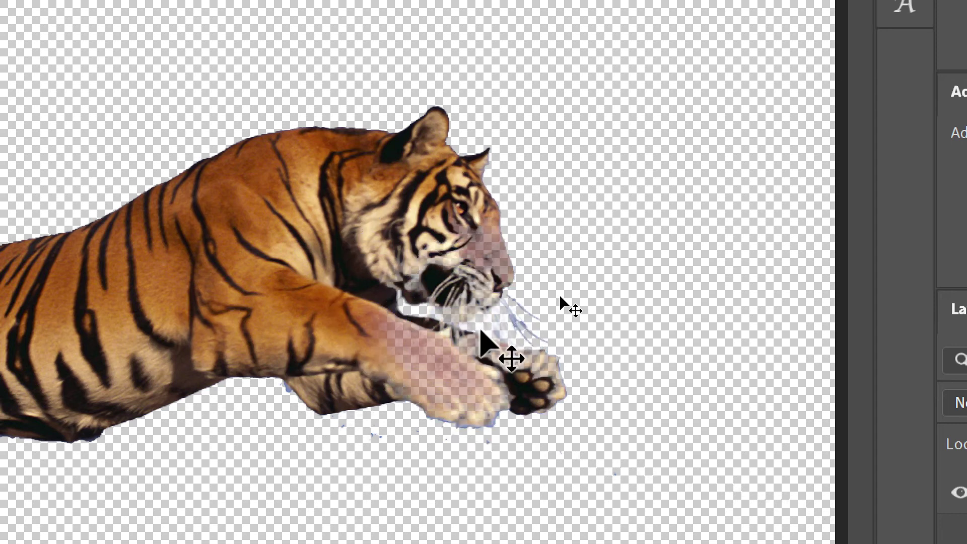
pyautogui.hotkey('ctrl', 'z')
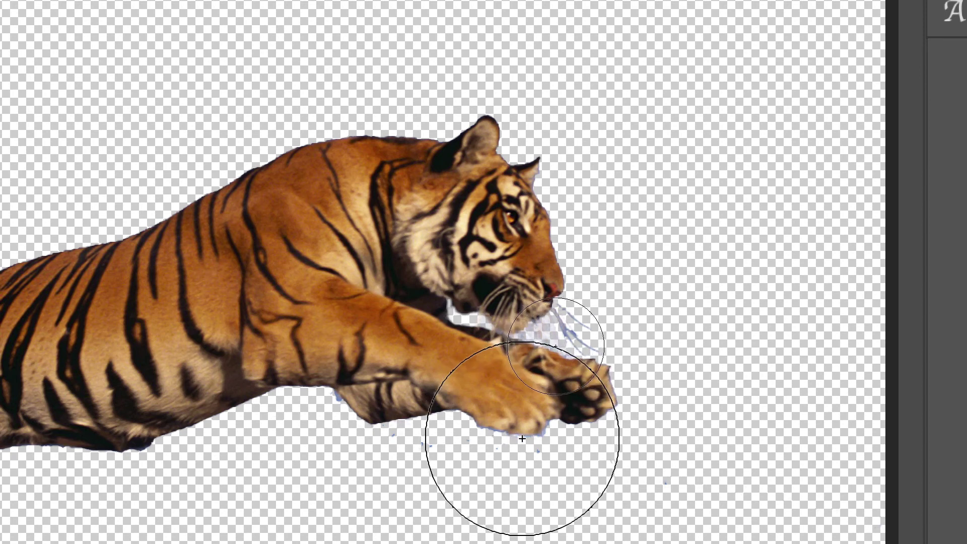
pyautogui.moveTo(341, 403)
pyautogui.mouseDown()
pyautogui.moveTo(335, 410)
pyautogui.moveTo(346, 400)
pyautogui.moveTo(334, 410)
pyautogui.moveTo(347, 412)
pyautogui.mouseUp()
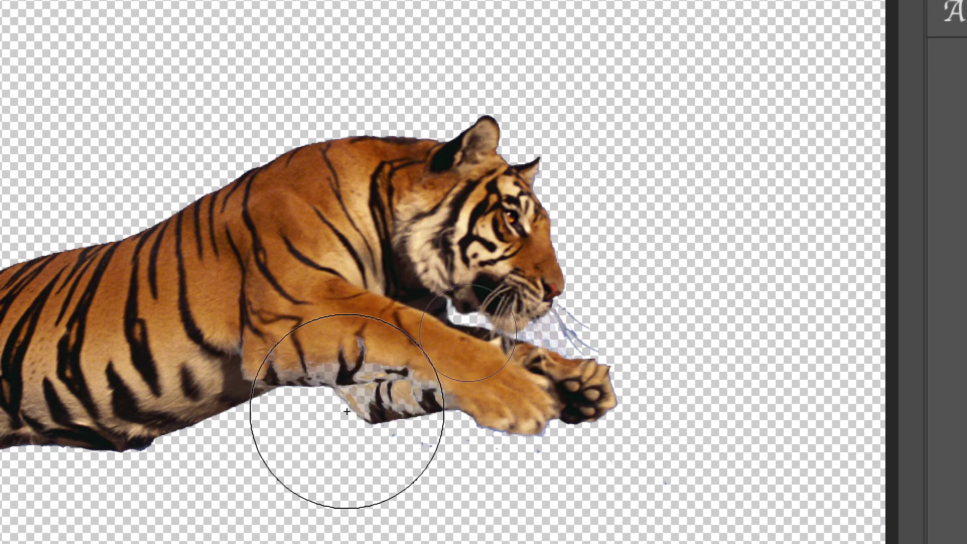
pyautogui.hotkey('ctrl', 'z')
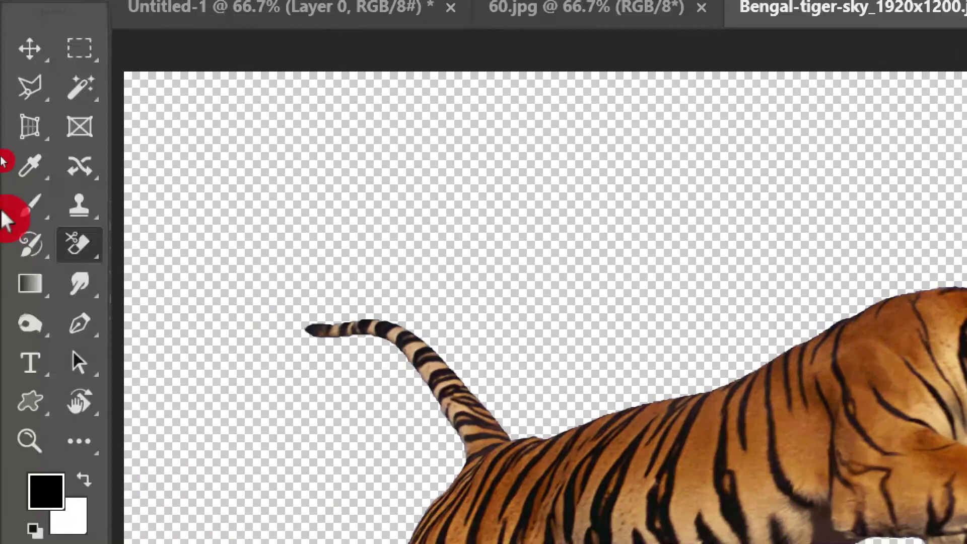
# Activate the Eraser tool and switch to the 60.jpg puppy document.
pyautogui.rightClick(94, 257)
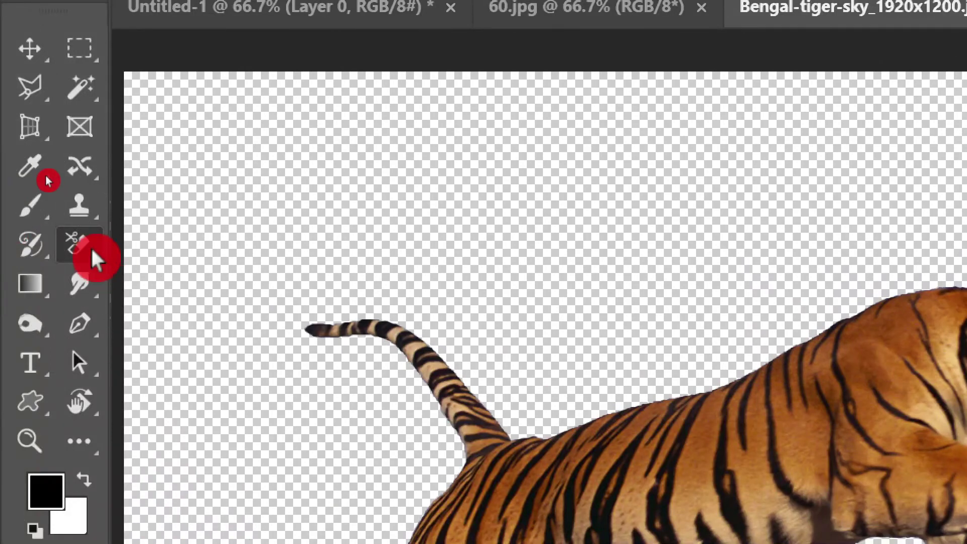
pyautogui.click(227, 247)
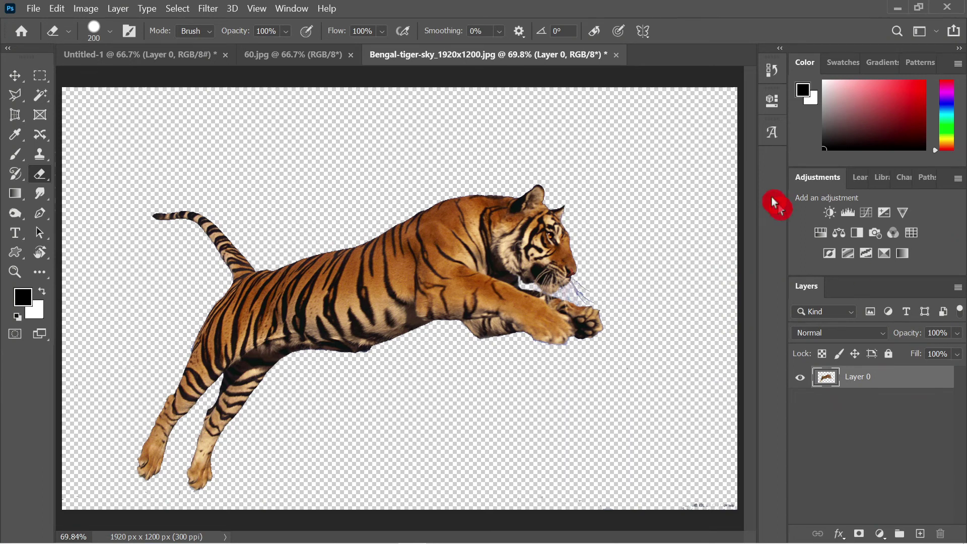
pyautogui.click(316, 64)
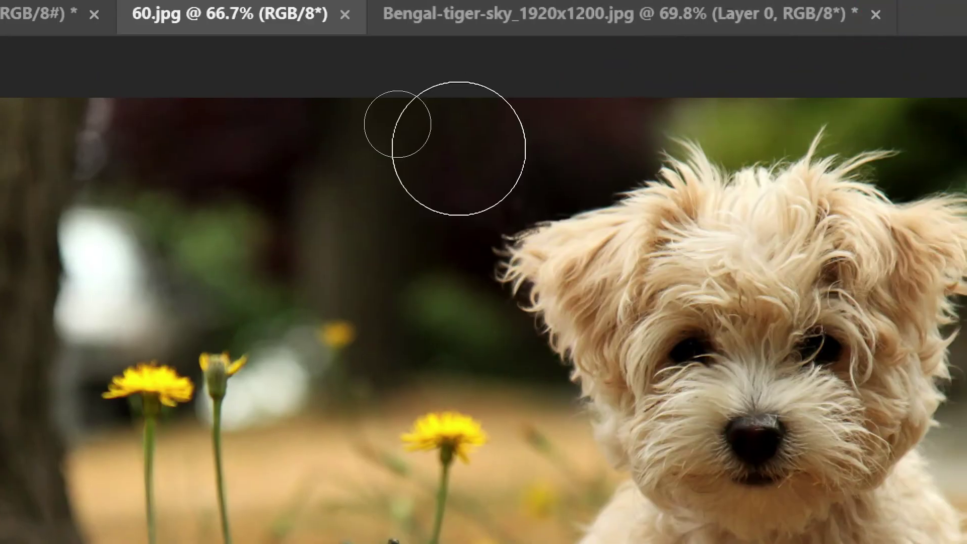
# Try an Eraser stroke down the locked Background, undo it, and convert the Background into the regular layer Layer 0.
pyautogui.moveTo(373, 75)
pyautogui.mouseDown()
pyautogui.moveTo(332, 354)
pyautogui.moveTo(348, 492)
pyautogui.mouseUp()
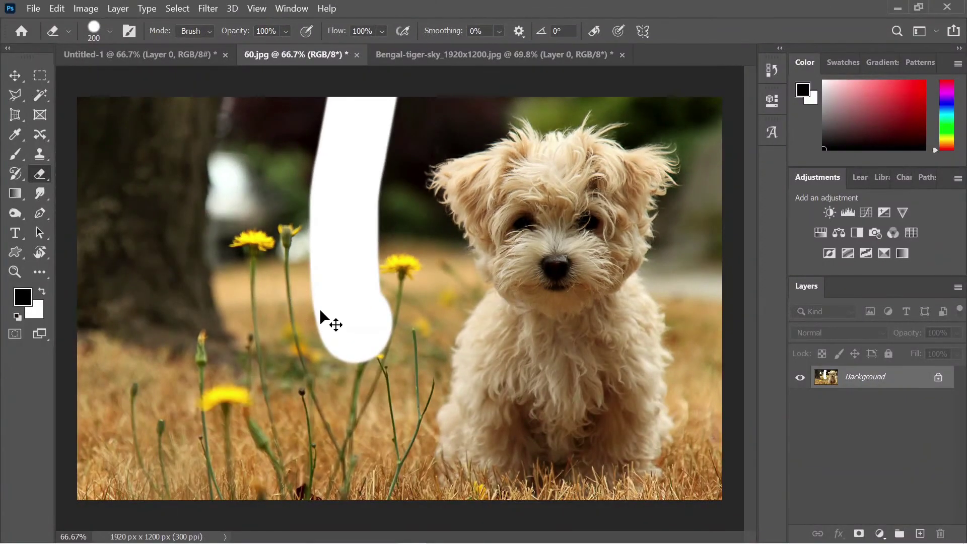
pyautogui.hotkey('ctrl', 'z')
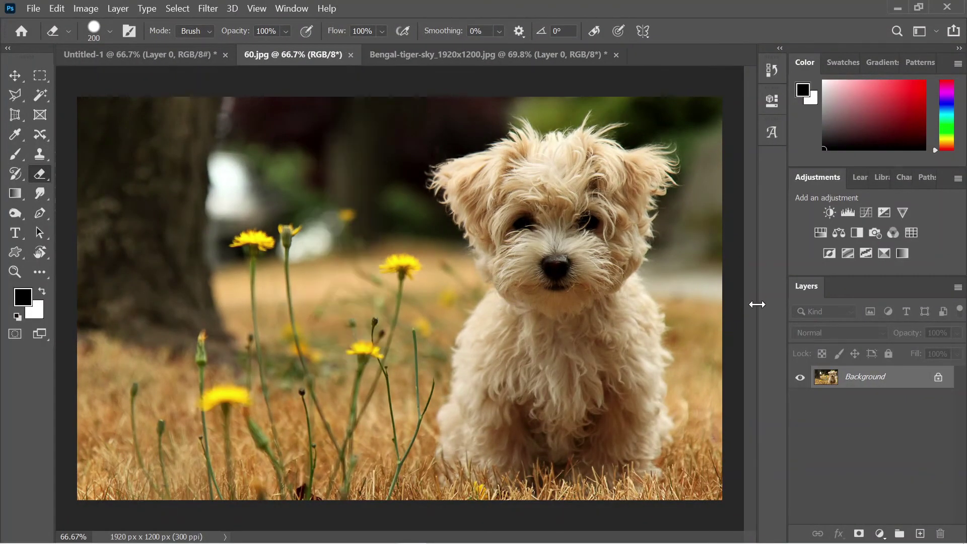
pyautogui.doubleClick(896, 385)
pyautogui.click(607, 158)
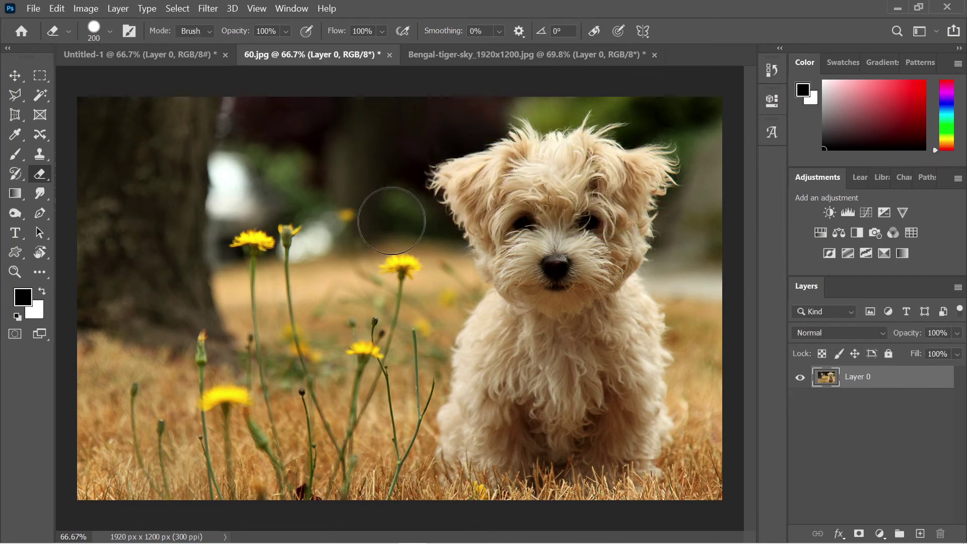
# Erase vertical strips on both sides of the puppy, and clear the whole area with the tree and flowers using a brush size of 500.
pyautogui.moveTo(379, 107)
pyautogui.mouseDown()
pyautogui.moveTo(344, 423)
pyautogui.moveTo(358, 483)
pyautogui.mouseUp()
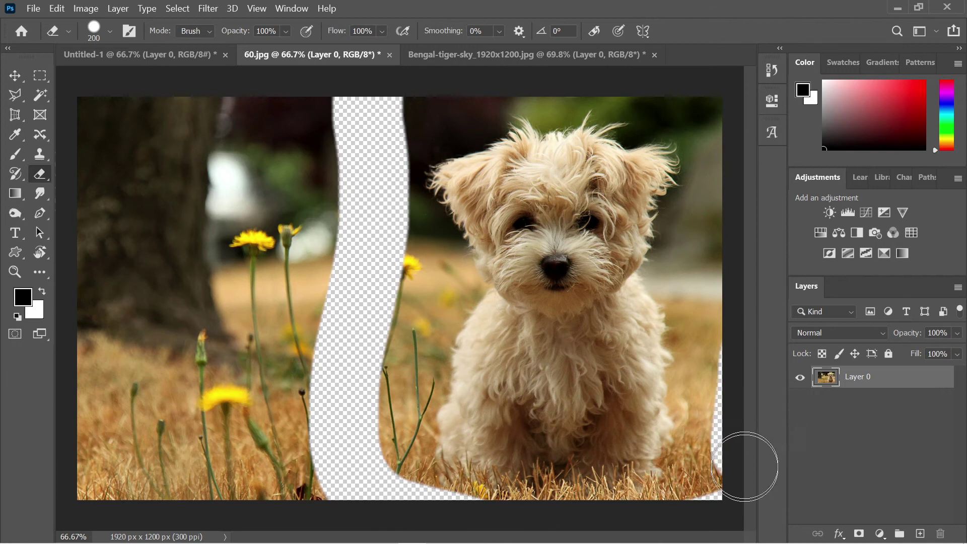
pyautogui.moveTo(753, 372)
pyautogui.mouseDown()
pyautogui.moveTo(731, 137)
pyautogui.moveTo(690, 78)
pyautogui.mouseUp()
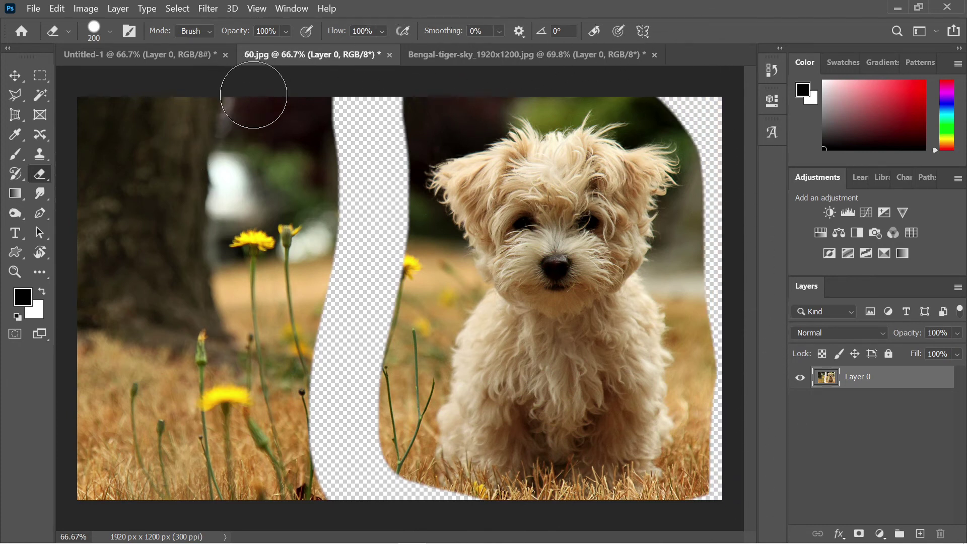
pyautogui.press(']')
pyautogui.press(']')
pyautogui.press(']')
pyautogui.moveTo(134, 142)
pyautogui.mouseDown()
pyautogui.moveTo(156, 152)
pyautogui.moveTo(221, 150)
pyautogui.moveTo(247, 136)
pyautogui.moveTo(259, 143)
pyautogui.moveTo(273, 196)
pyautogui.moveTo(287, 139)
pyautogui.moveTo(293, 232)
pyautogui.moveTo(255, 452)
pyautogui.moveTo(233, 375)
pyautogui.moveTo(224, 257)
pyautogui.moveTo(135, 453)
pyautogui.moveTo(181, 492)
pyautogui.mouseUp()
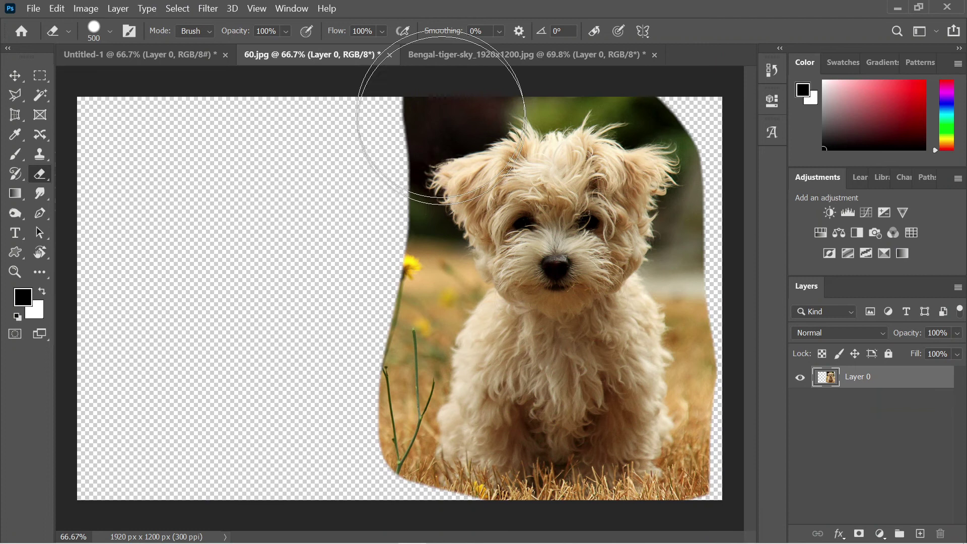
pyautogui.moveTo(322, 285); pyautogui.dragTo(346, 540)
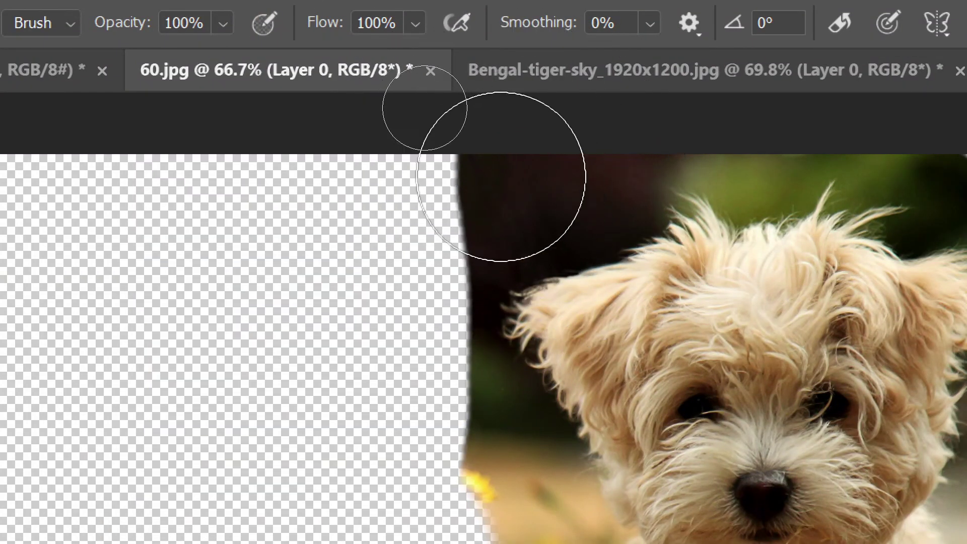
# Erase the background closer around the puppy's head and shoulders with a smaller Eraser brush of size 175.
pyautogui.moveTo(465, 173)
pyautogui.mouseDown()
pyautogui.moveTo(421, 216)
pyautogui.moveTo(680, 108)
pyautogui.moveTo(776, 126)
pyautogui.moveTo(832, 93)
pyautogui.moveTo(912, 129)
pyautogui.moveTo(917, 115)
pyautogui.moveTo(966, 202)
pyautogui.moveTo(954, 412)
pyautogui.moveTo(925, 476)
pyautogui.mouseUp()
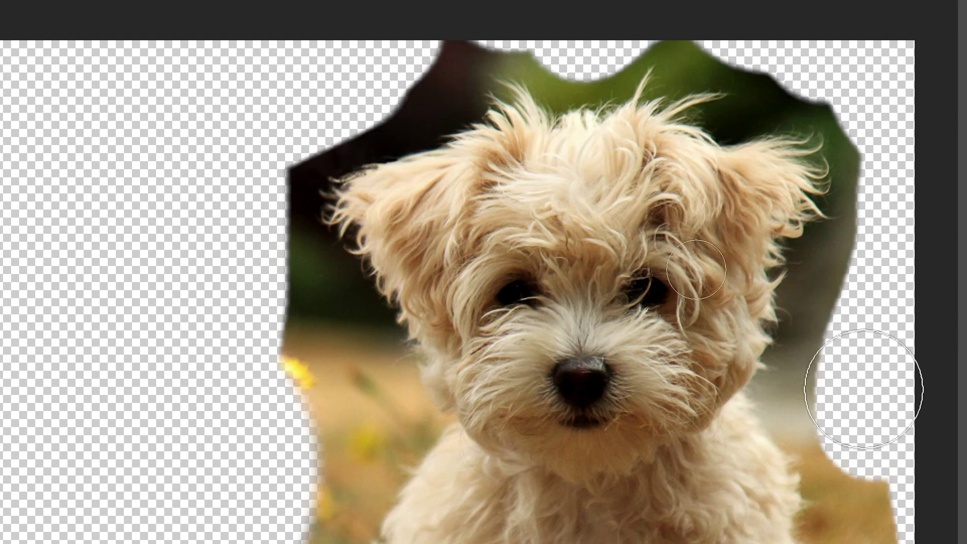
pyautogui.moveTo(864, 389); pyautogui.dragTo(898, 272)
pyautogui.moveTo(224, 354); pyautogui.dragTo(325, 436)
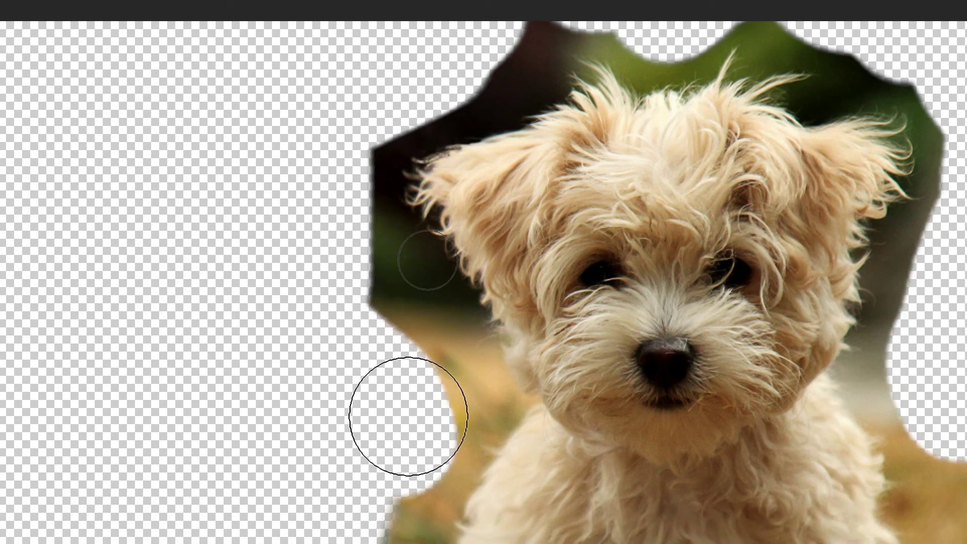
pyautogui.moveTo(409, 416)
pyautogui.mouseDown()
pyautogui.moveTo(290, 121)
pyautogui.moveTo(339, 169)
pyautogui.moveTo(503, 31)
pyautogui.moveTo(579, 0)
pyautogui.mouseUp()
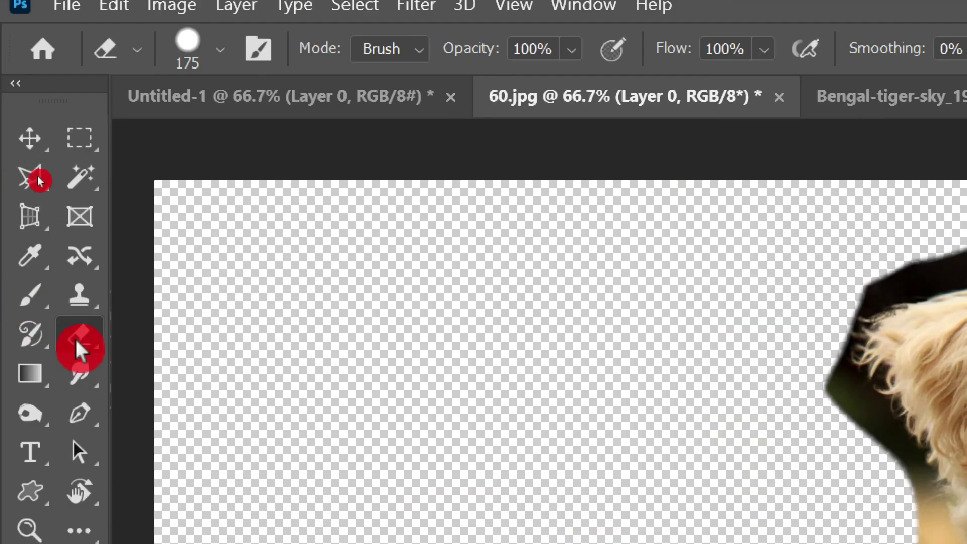
# Activate the Background Eraser tool and try it at 20% tolerance on the dark area above the puppy's ear, undoing the stroke.
pyautogui.rightClick(76, 348)
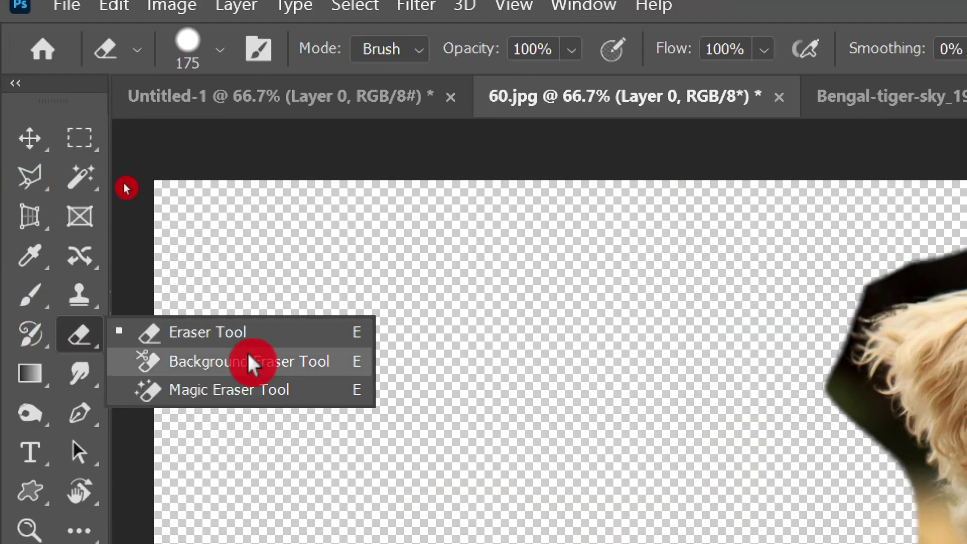
pyautogui.click(247, 352)
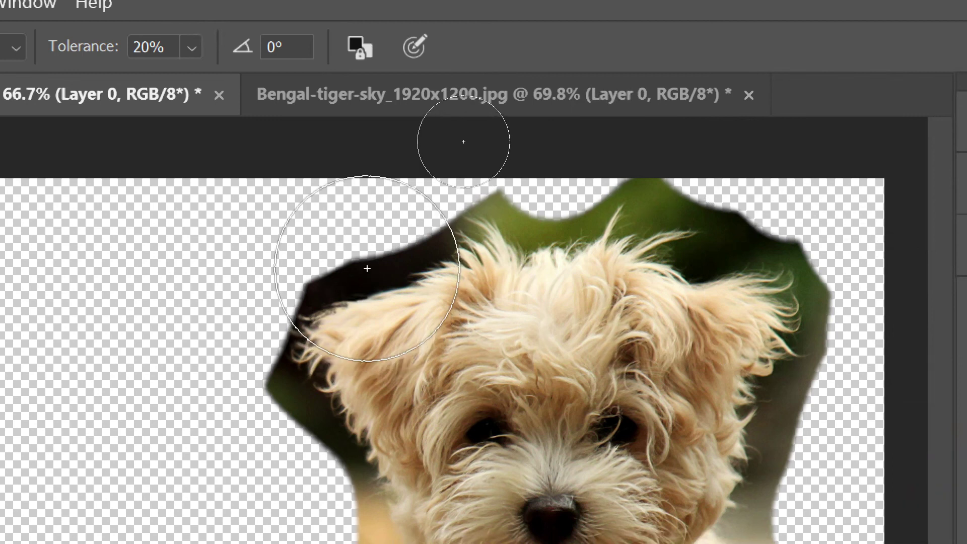
pyautogui.moveTo(350, 280); pyautogui.dragTo(351, 277)
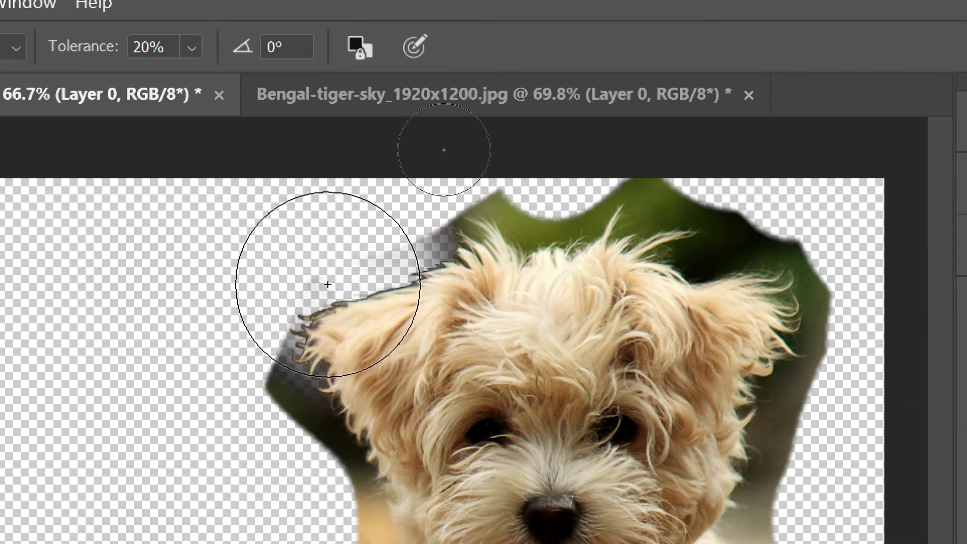
pyautogui.hotkey('ctrl', 'z')
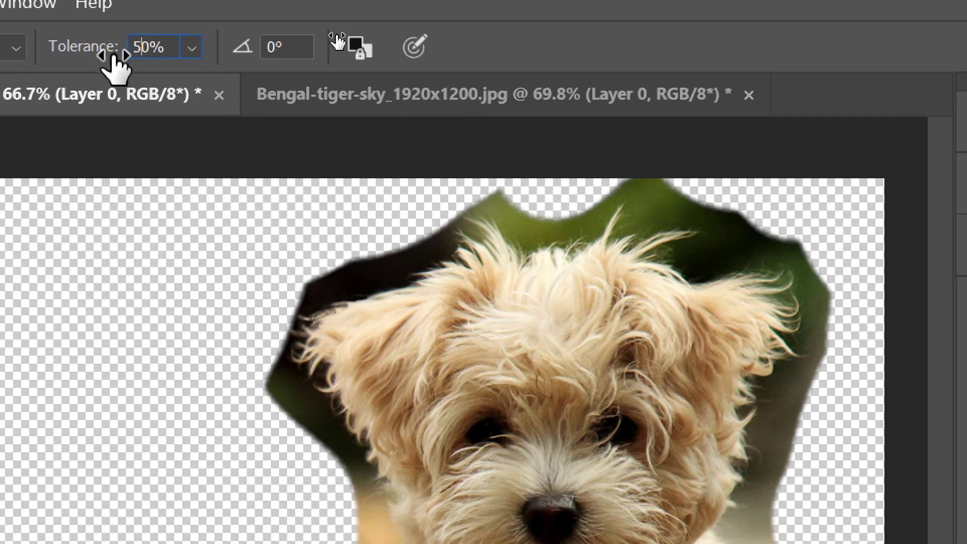
# Set the Background Eraser's tolerance to 50% and erase the dark background around the left ear and the top of the puppy's head.
pyautogui.moveTo(361, 280)
pyautogui.mouseDown()
pyautogui.moveTo(321, 288)
pyautogui.moveTo(274, 421)
pyautogui.moveTo(274, 367)
pyautogui.mouseUp()
pyautogui.moveTo(524, 206)
pyautogui.mouseDown()
pyautogui.moveTo(505, 215)
pyautogui.moveTo(507, 230)
pyautogui.moveTo(613, 233)
pyautogui.moveTo(424, 239)
pyautogui.moveTo(445, 227)
pyautogui.mouseUp()
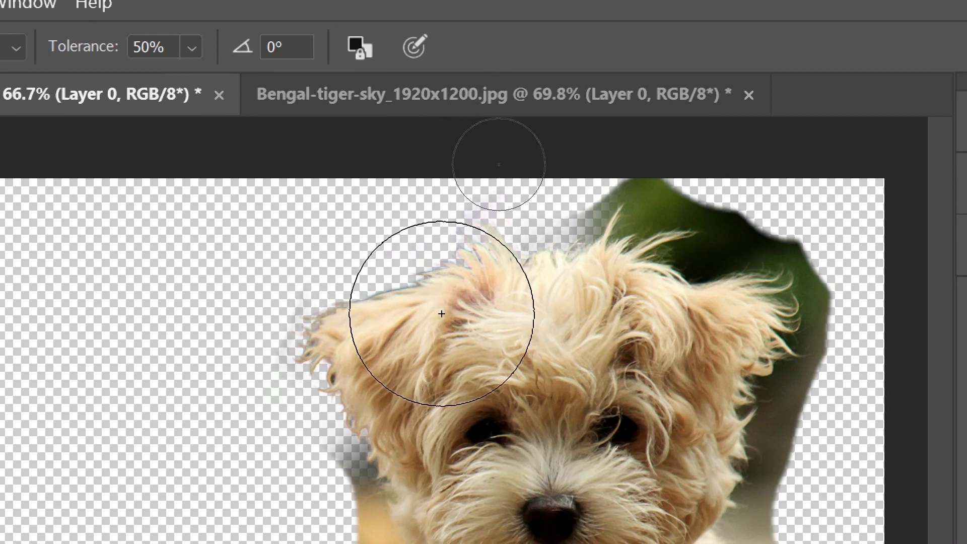
pyautogui.moveTo(654, 216)
pyautogui.mouseDown()
pyautogui.moveTo(635, 205)
pyautogui.moveTo(650, 238)
pyautogui.moveTo(692, 220)
pyautogui.moveTo(799, 243)
pyautogui.moveTo(769, 259)
pyautogui.moveTo(763, 240)
pyautogui.moveTo(719, 229)
pyautogui.moveTo(672, 263)
pyautogui.moveTo(682, 246)
pyautogui.moveTo(619, 224)
pyautogui.moveTo(631, 229)
pyautogui.moveTo(503, 241)
pyautogui.mouseUp()
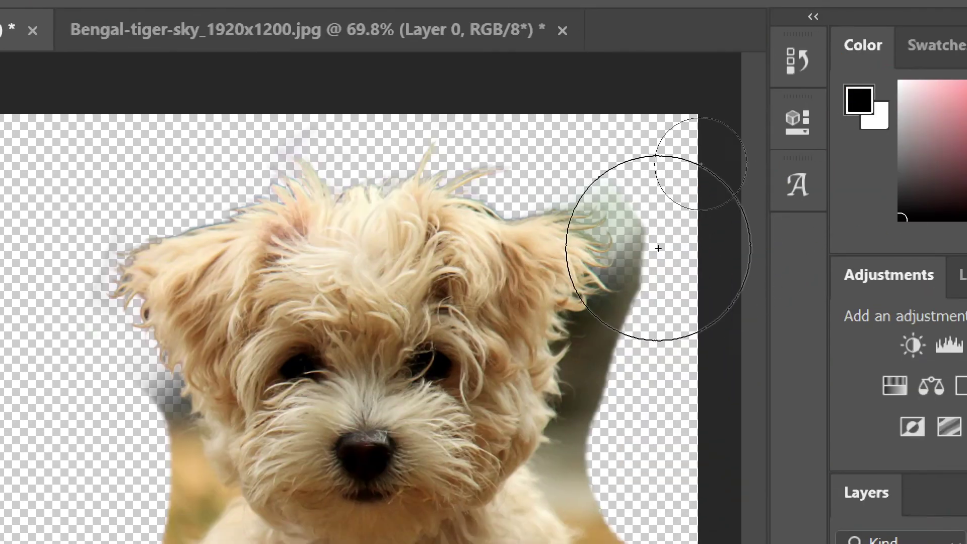
# Erase the background beside the puppy's right ear and cheek with a smaller brush, undoing the stroke that cuts into the fur.
pyautogui.moveTo(659, 249)
pyautogui.mouseDown()
pyautogui.moveTo(632, 251)
pyautogui.moveTo(625, 150)
pyautogui.moveTo(597, 205)
pyautogui.moveTo(647, 209)
pyautogui.moveTo(557, 424)
pyautogui.moveTo(557, 383)
pyautogui.moveTo(598, 347)
pyautogui.moveTo(567, 313)
pyautogui.moveTo(615, 319)
pyautogui.moveTo(619, 417)
pyautogui.mouseUp()
pyautogui.press('v')
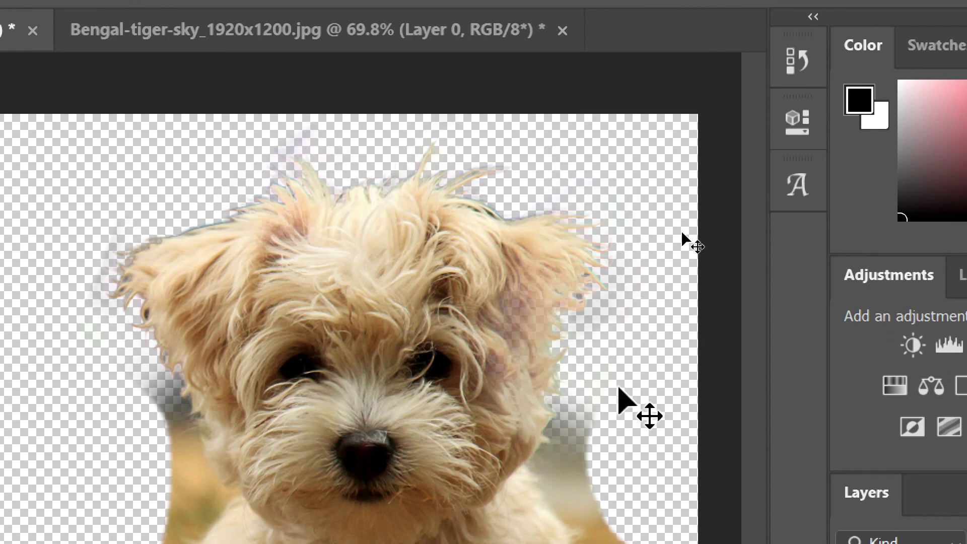
pyautogui.hotkey('ctrl', 'z')
pyautogui.press('[')
pyautogui.press('[')
pyautogui.moveTo(598, 344)
pyautogui.mouseDown()
pyautogui.moveTo(581, 337)
pyautogui.moveTo(578, 495)
pyautogui.mouseUp()
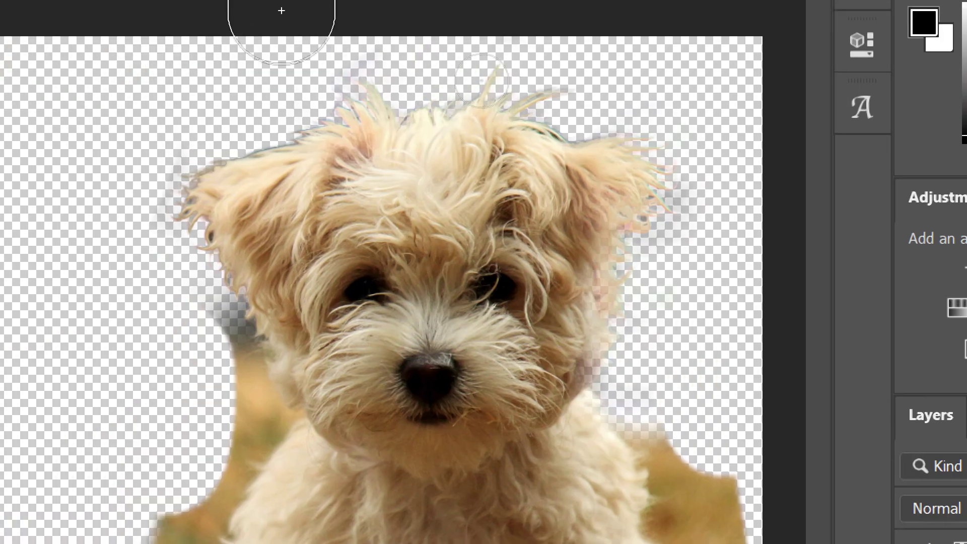
# Lower the Background Eraser's tolerance and erase the grass along the right side of the puppy's body.
pyautogui.write('2')
pyautogui.press('BackSpace')
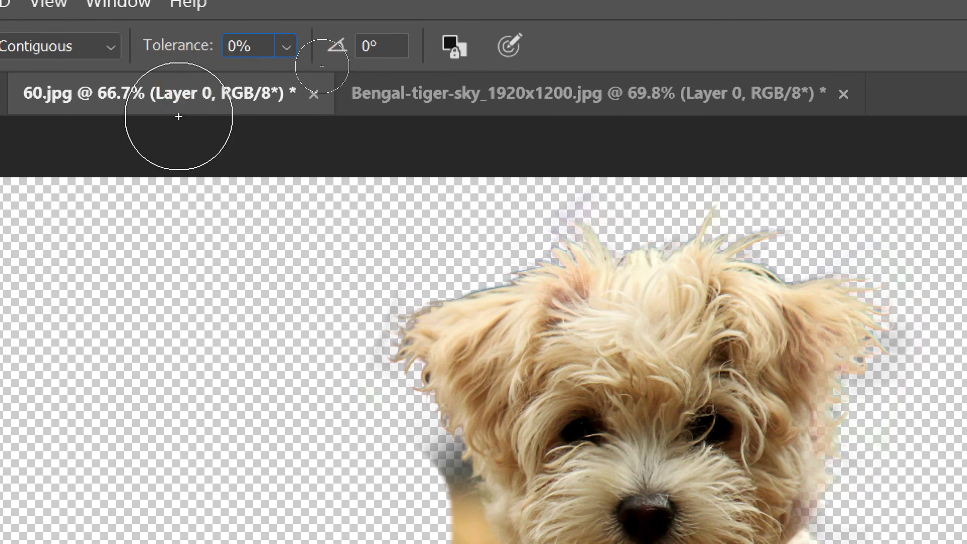
pyautogui.press('BackSpace')
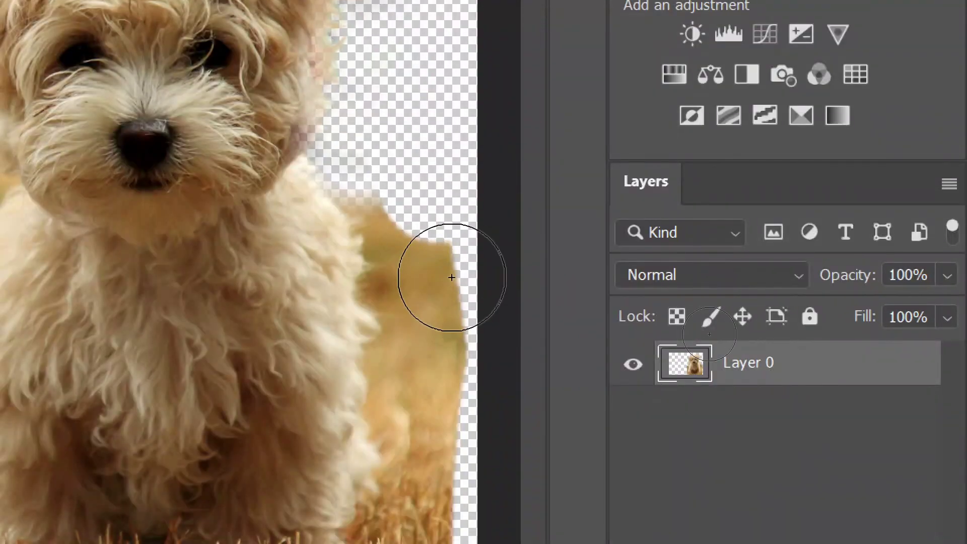
pyautogui.moveTo(451, 276)
pyautogui.mouseDown()
pyautogui.moveTo(431, 238)
pyautogui.moveTo(377, 237)
pyautogui.moveTo(376, 191)
pyautogui.moveTo(368, 215)
pyautogui.moveTo(367, 203)
pyautogui.moveTo(402, 265)
pyautogui.moveTo(394, 320)
pyautogui.moveTo(431, 283)
pyautogui.moveTo(503, 326)
pyautogui.mouseUp()
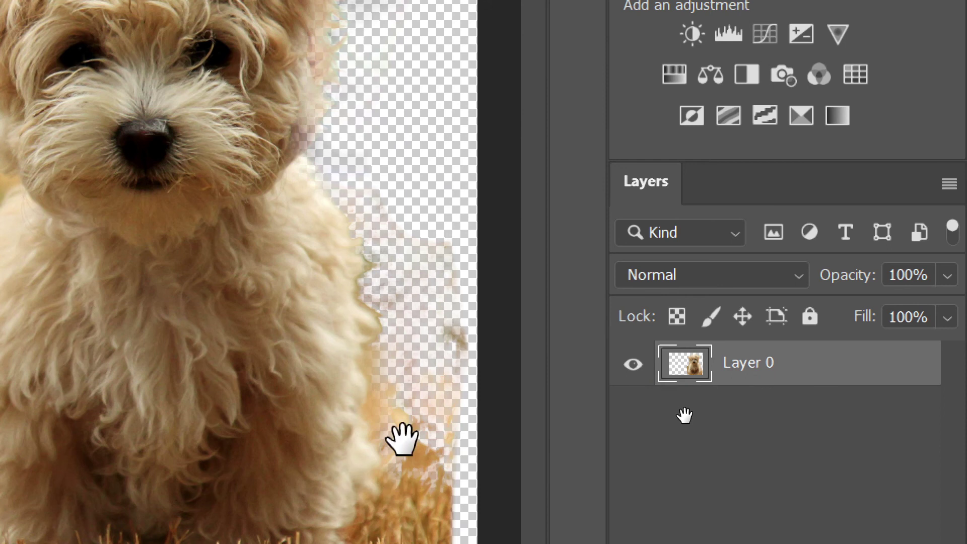
pyautogui.moveTo(395, 432)
pyautogui.mouseDown()
pyautogui.moveTo(430, 438)
pyautogui.moveTo(394, 417)
pyautogui.moveTo(409, 449)
pyautogui.moveTo(394, 424)
pyautogui.moveTo(436, 412)
pyautogui.mouseUp()
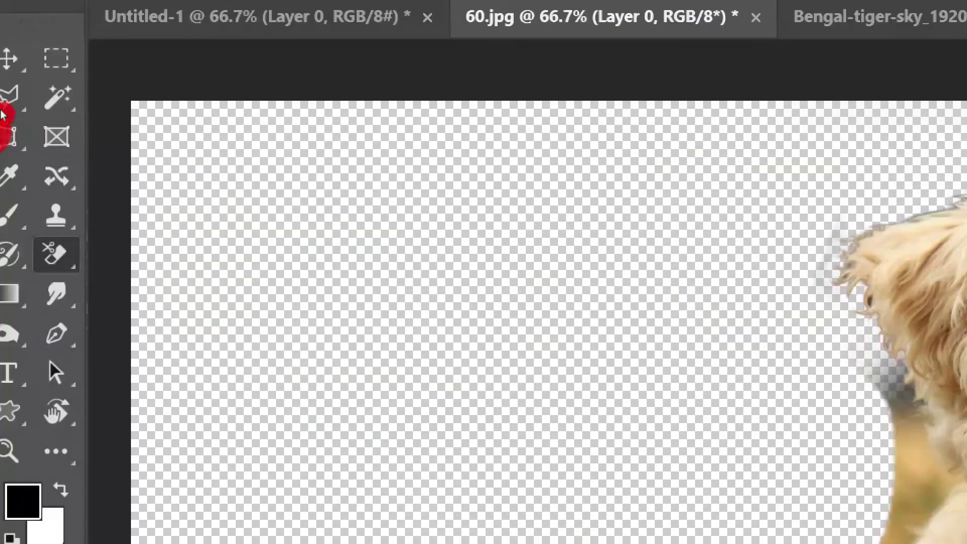
# Activate the Eraser tool and clean up the remnants right of the puppy's body and the dark patch beside its left cheek.
pyautogui.rightClick(79, 258)
pyautogui.click(212, 248)
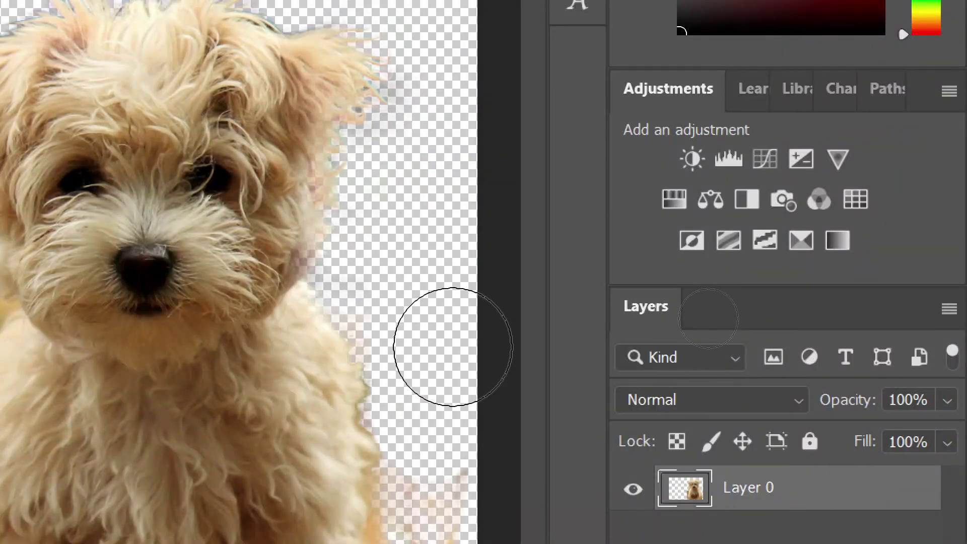
pyautogui.moveTo(453, 424)
pyautogui.mouseDown()
pyautogui.moveTo(464, 482)
pyautogui.moveTo(471, 469)
pyautogui.mouseUp()
pyautogui.moveTo(400, 293); pyautogui.dragTo(450, 522)
pyautogui.hotkey('ctrl', '-')
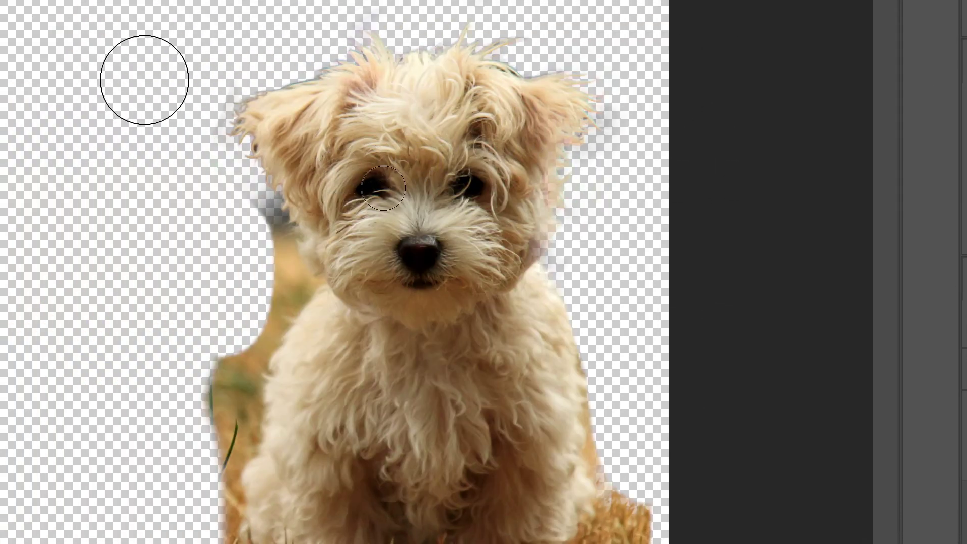
pyautogui.moveTo(241, 267); pyautogui.dragTo(227, 218)
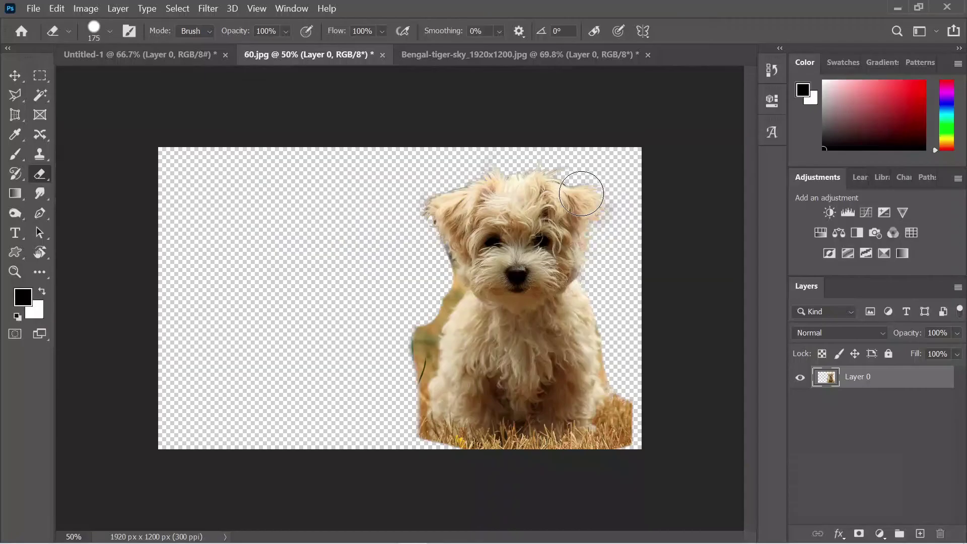
# Fit the puppy image in view and switch to the Bengal-tiger-sky document.
pyautogui.hotkey('ctrl', '0')
pyautogui.click(427, 48)
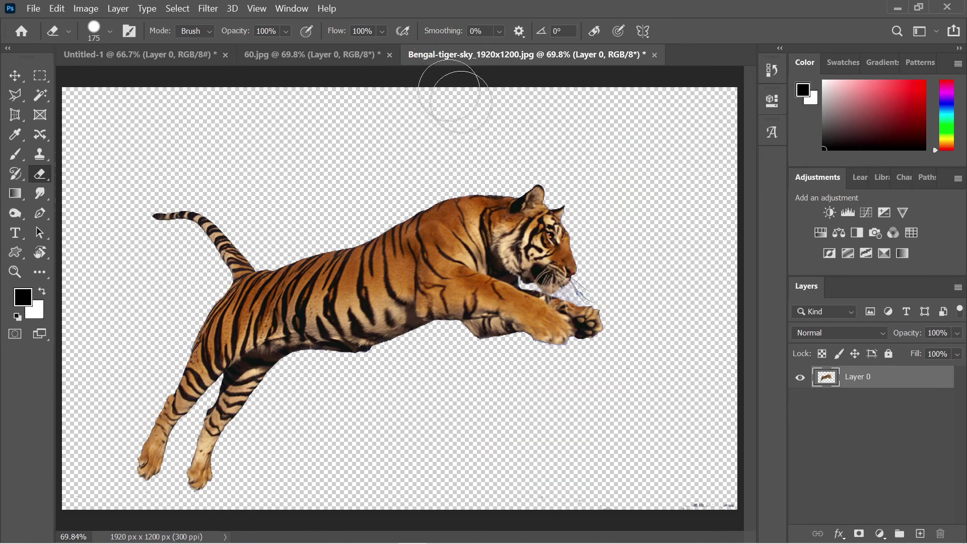